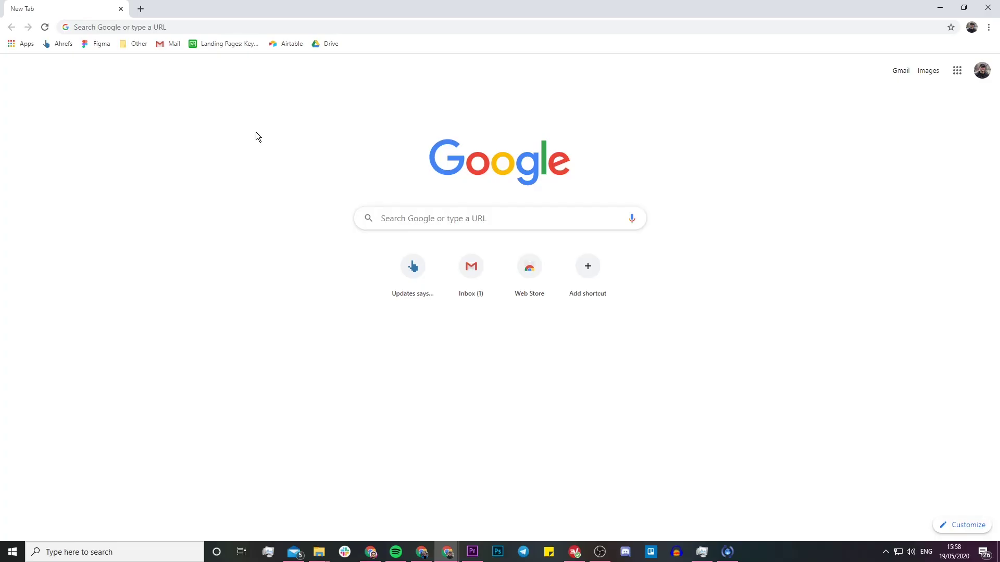
# - Search Google for 'veed' and open the VEED website result
pyautogui.click(444, 224)
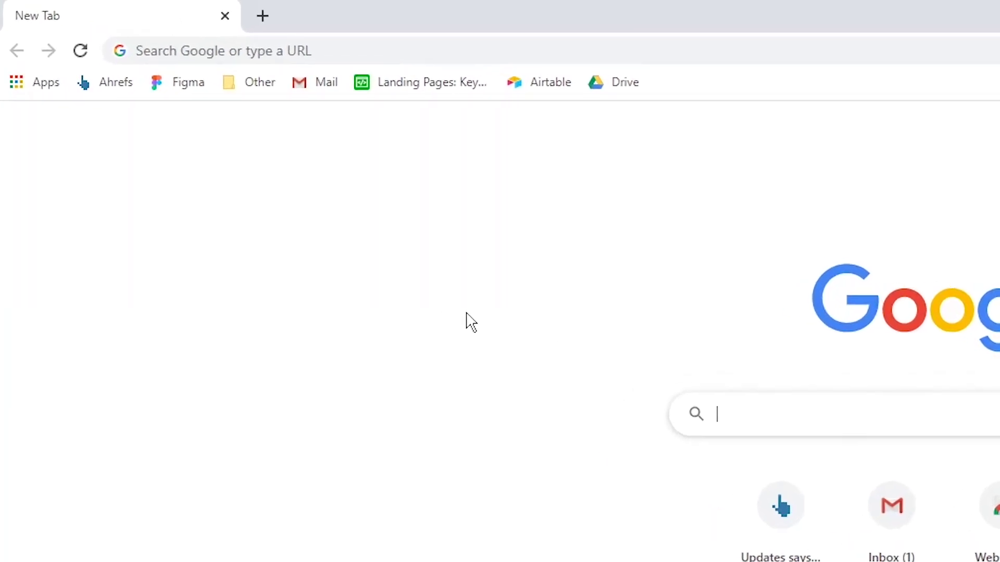
pyautogui.write('veed')
pyautogui.press('Return')
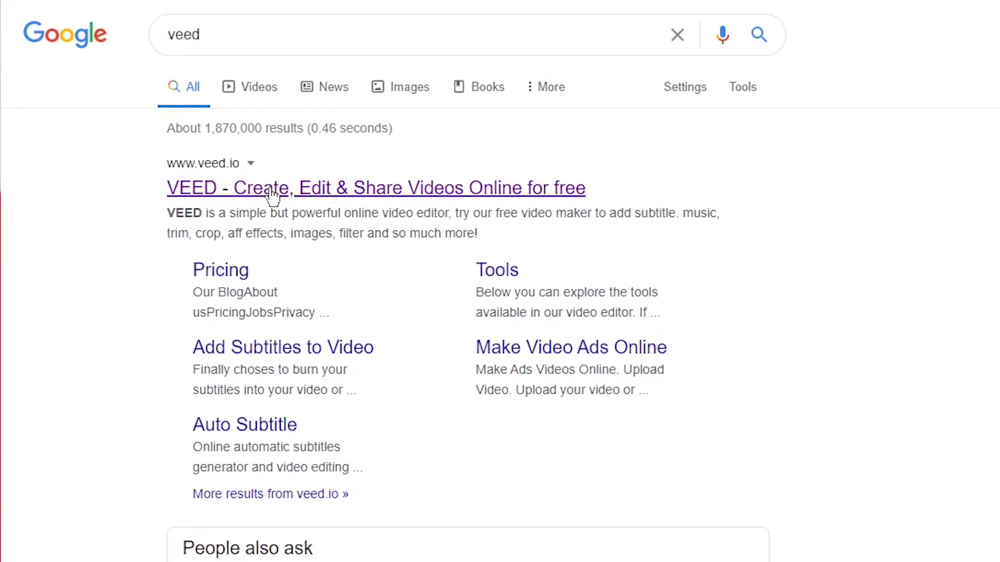
pyautogui.click(326, 199)
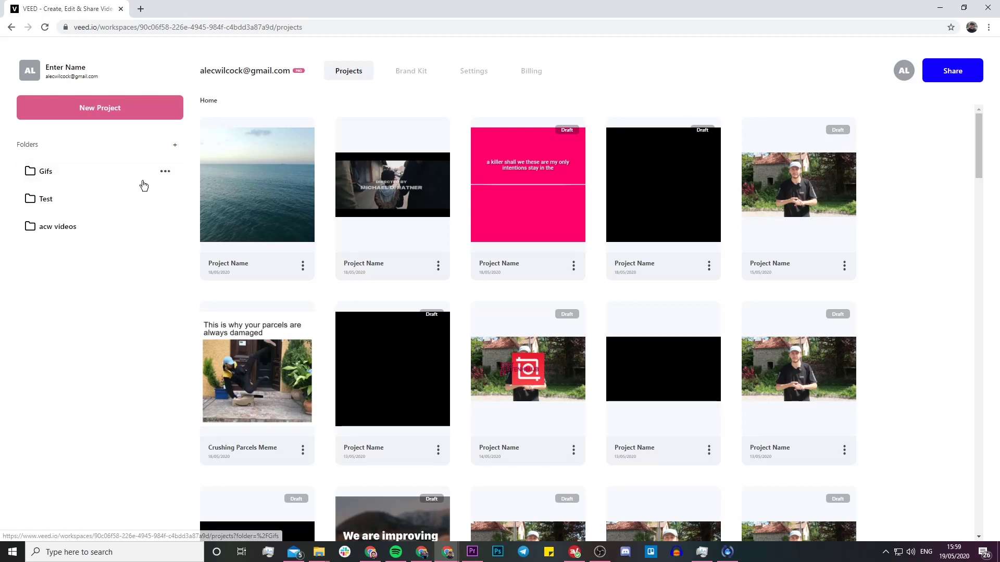
# - Create a new VEED project and bring up the Upload Video/Audio import window
pyautogui.click(102, 108)
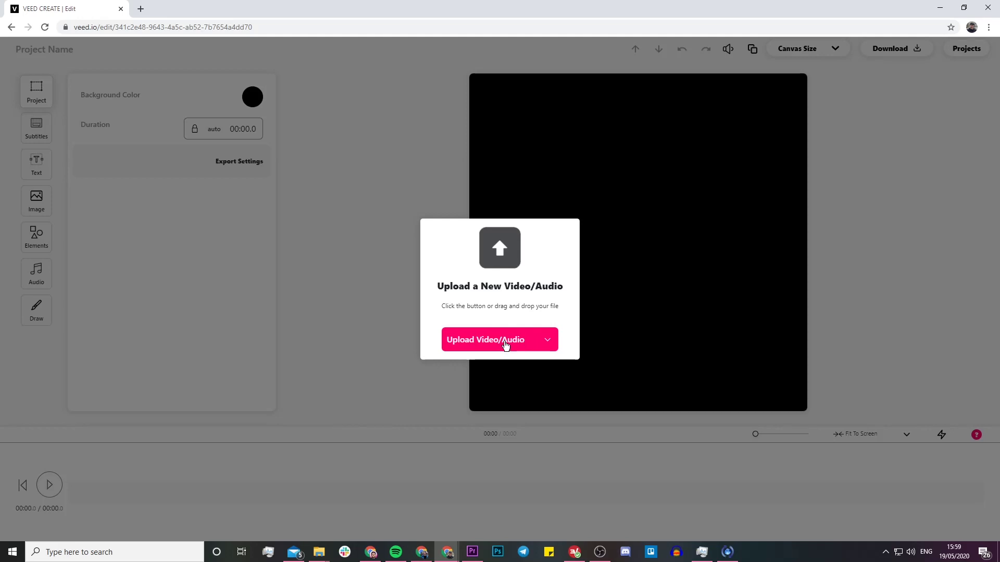
pyautogui.click(548, 340)
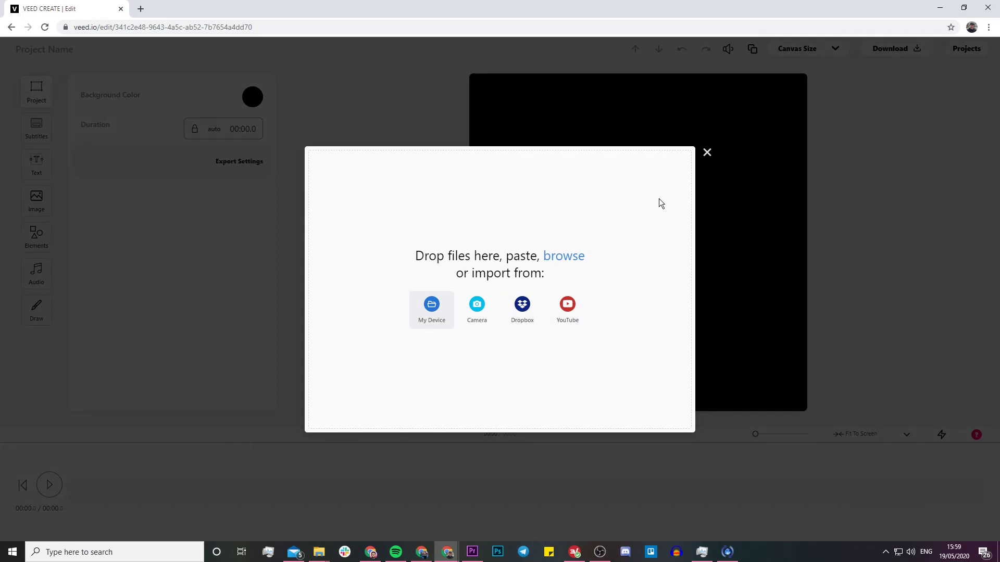
# - Import Outside Test Video.mp4 from the Test videos > 1. Outside folder on this device
pyautogui.click(706, 153)
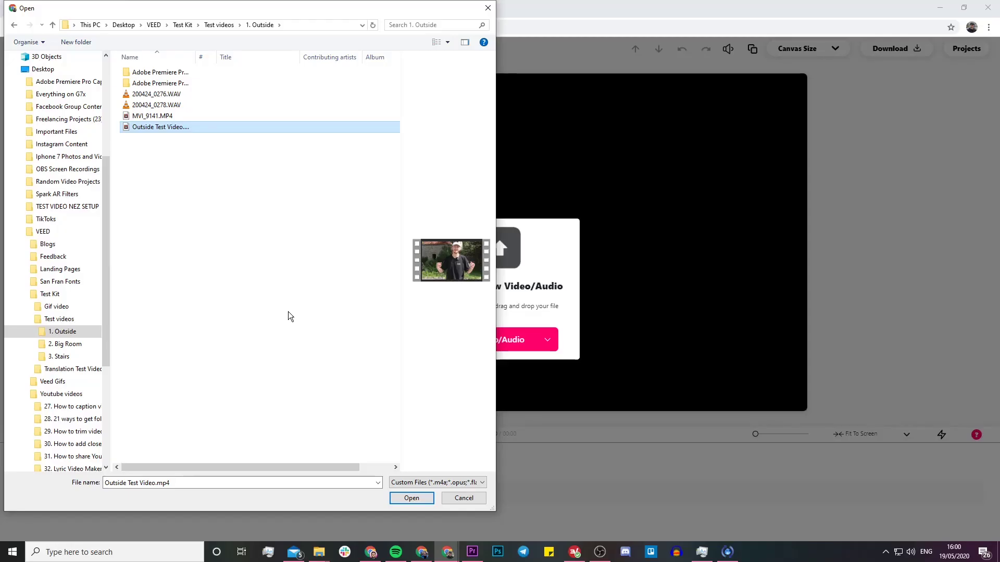
pyautogui.click(409, 499)
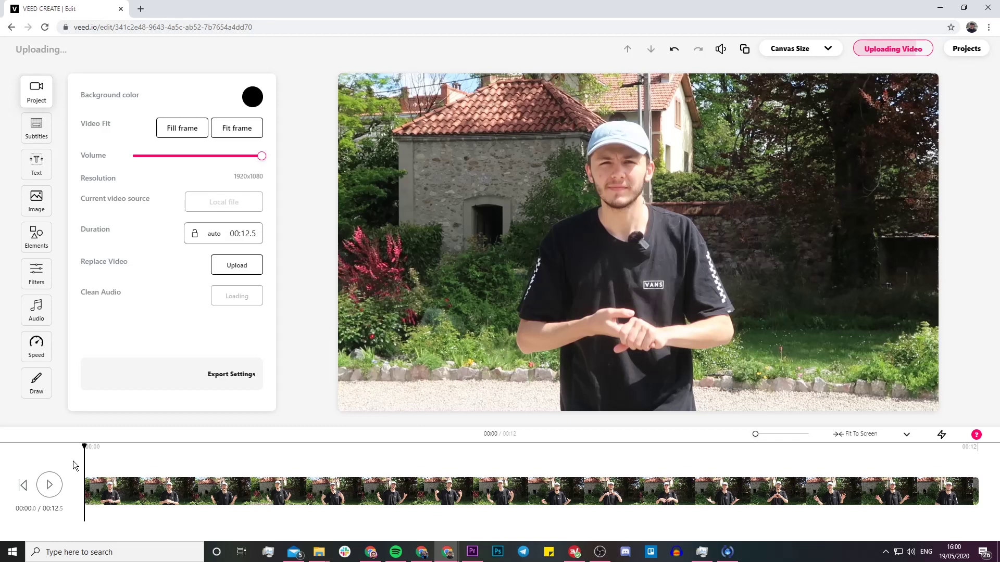
# - Play the uploaded clip from the beginning to review it
pyautogui.click(49, 486)
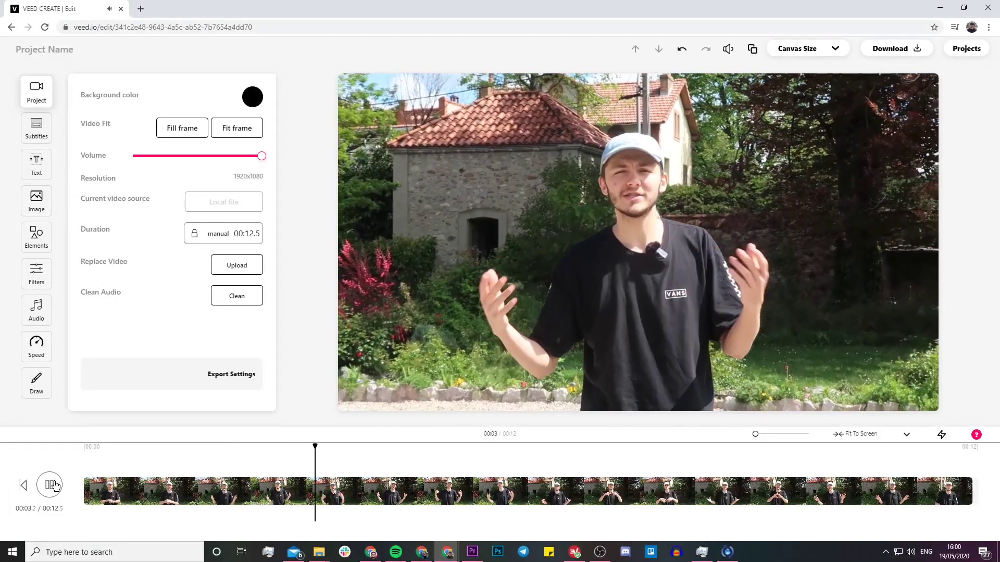
pyautogui.click(55, 486)
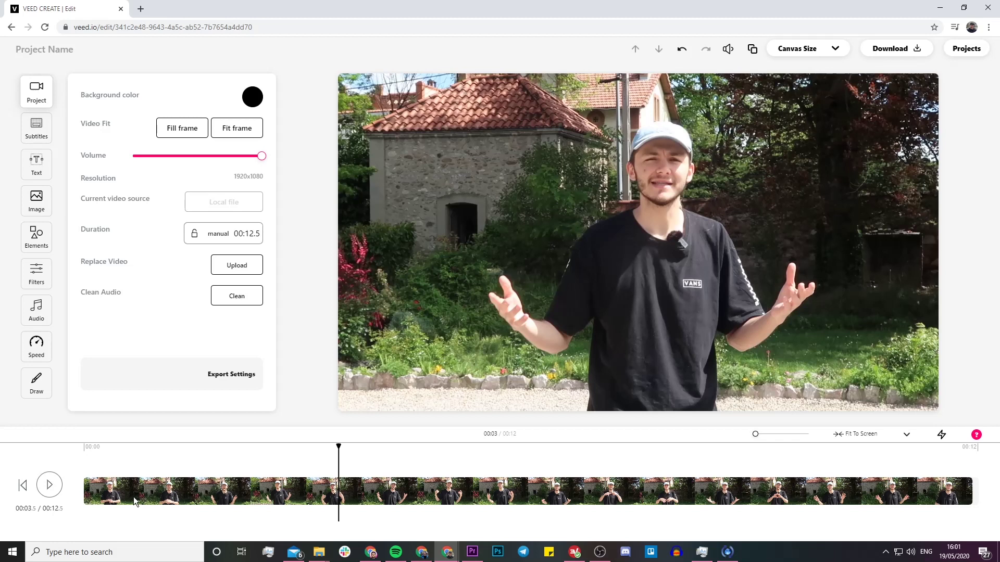
pyautogui.click(85, 448)
pyautogui.click(50, 485)
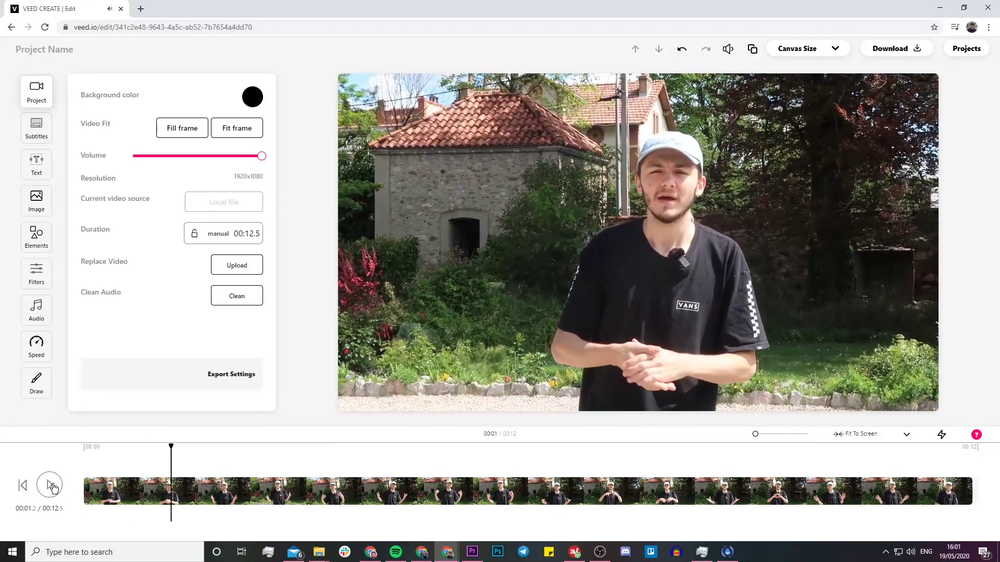
# - Trim the clip's start to 00:01.1 and replay the trimmed video
pyautogui.click(167, 494)
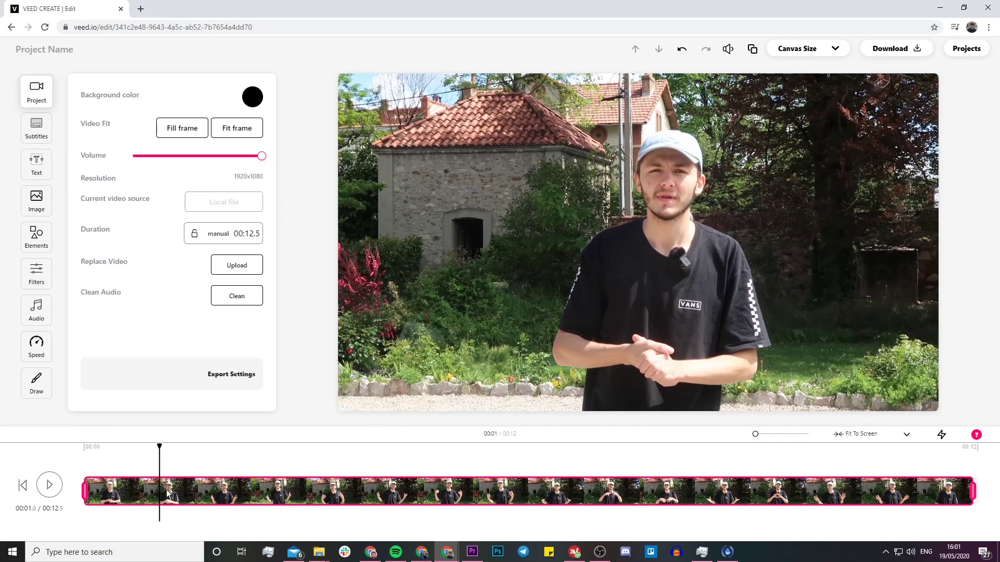
pyautogui.moveTo(171, 446); pyautogui.dragTo(168, 447)
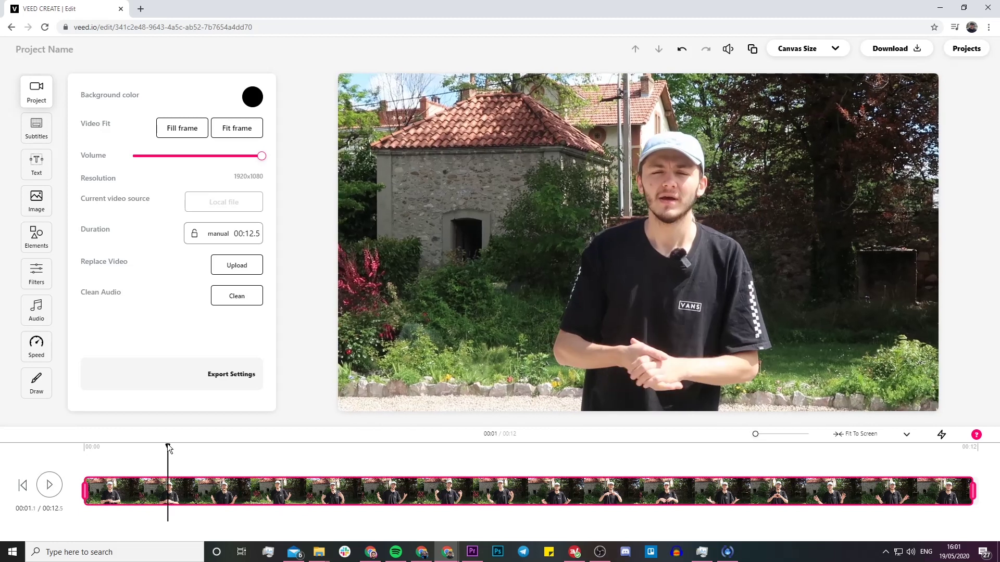
pyautogui.moveTo(84, 490); pyautogui.dragTo(167, 491)
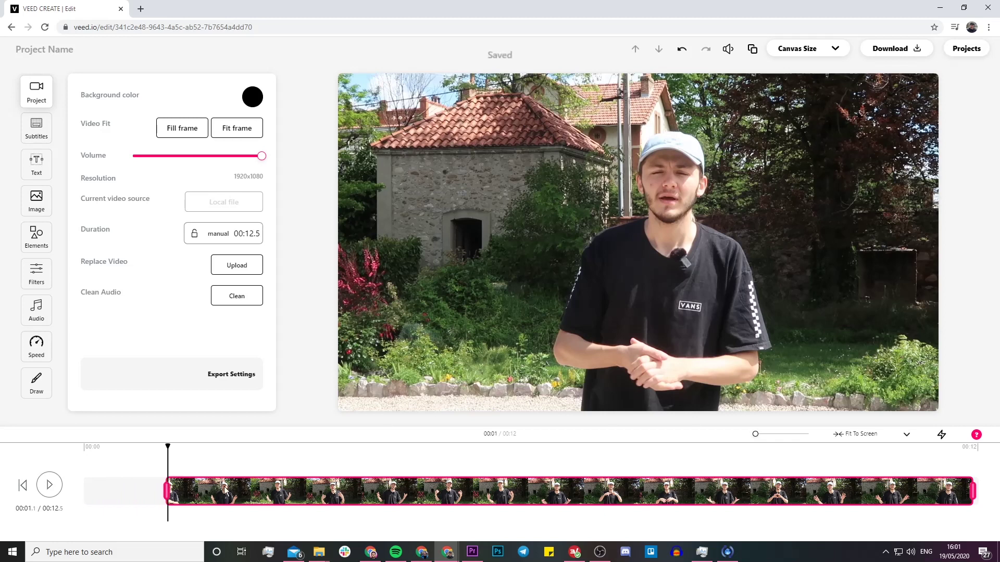
pyautogui.click(504, 486)
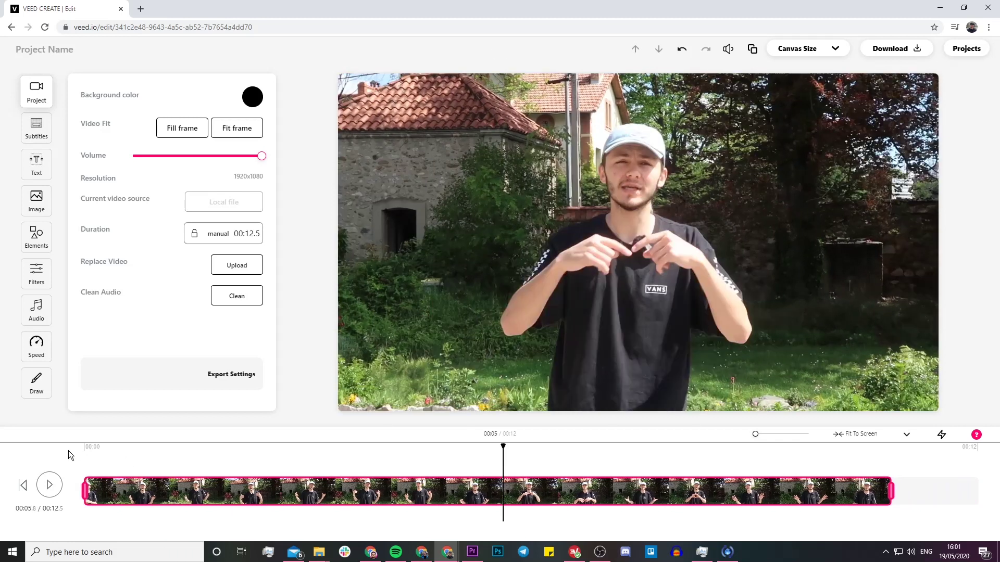
pyautogui.click(84, 450)
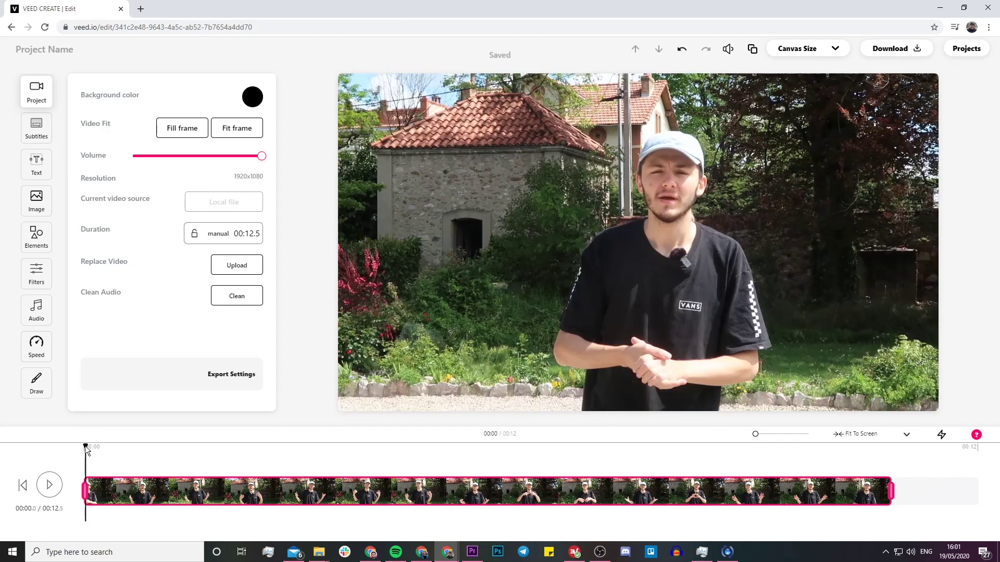
pyautogui.click(50, 486)
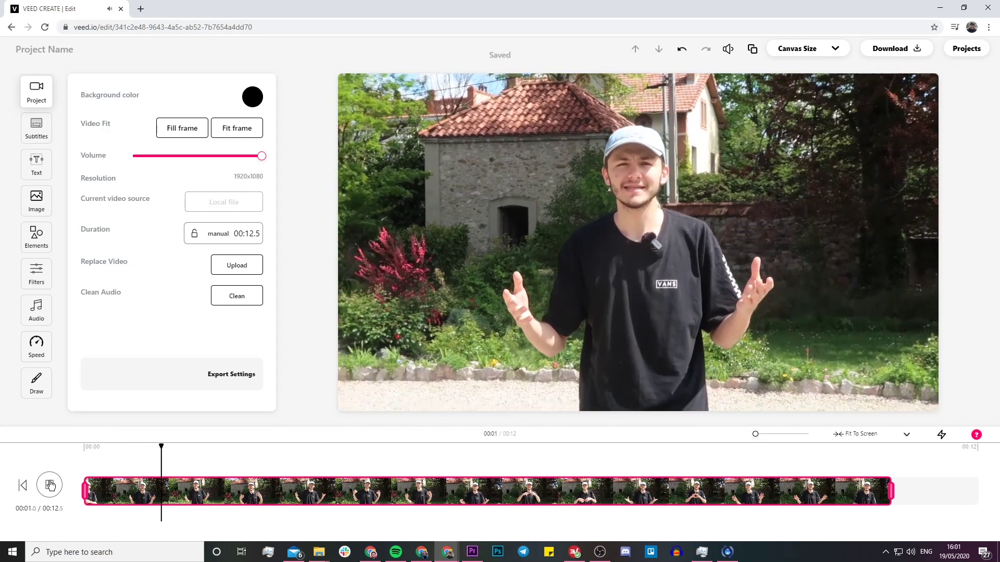
pyautogui.click(50, 485)
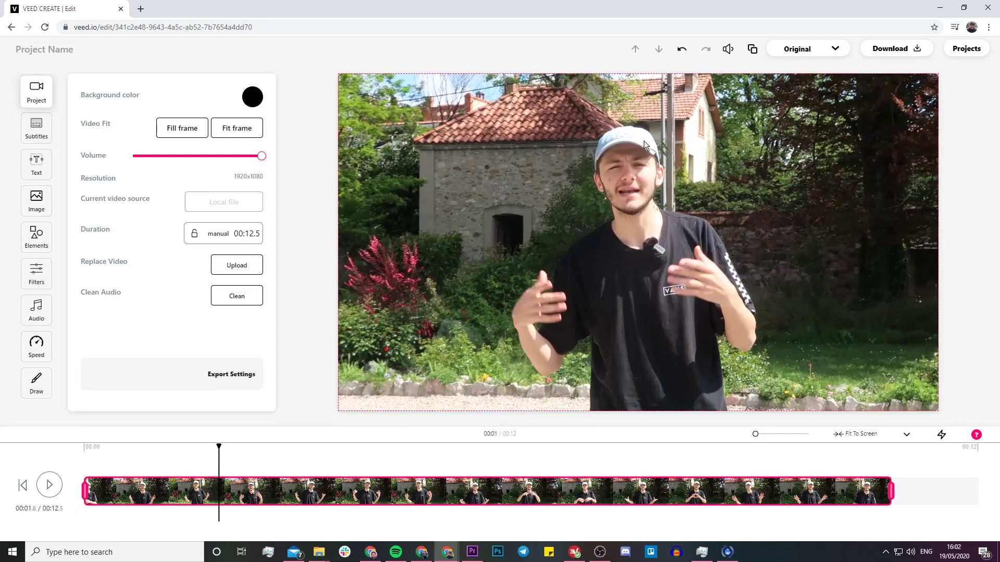
# - Try Square 1:1, Landscape 16:9, TW & FB Portrait 4:5 and Story 9:16 canvas sizes
pyautogui.click(825, 47)
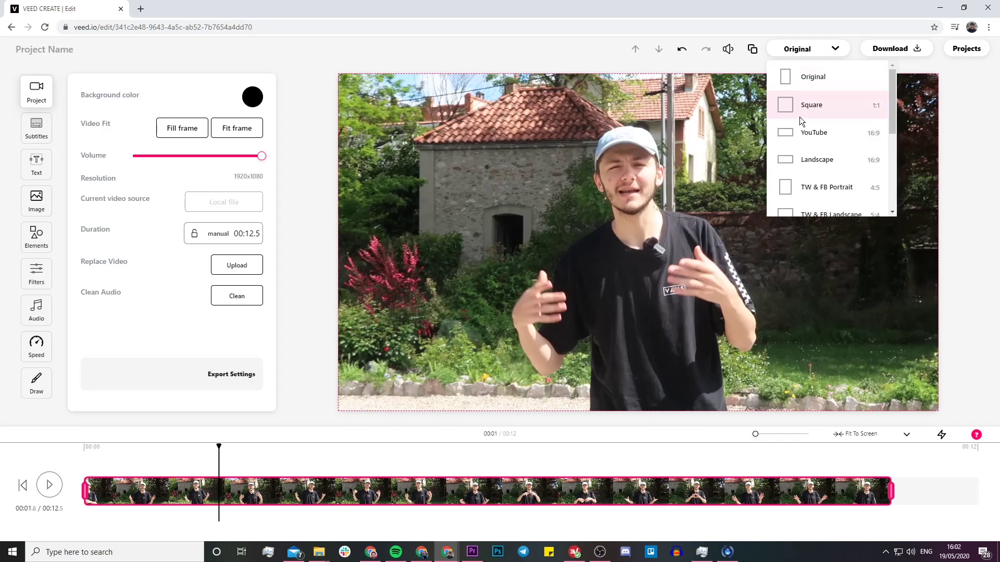
pyautogui.click(817, 107)
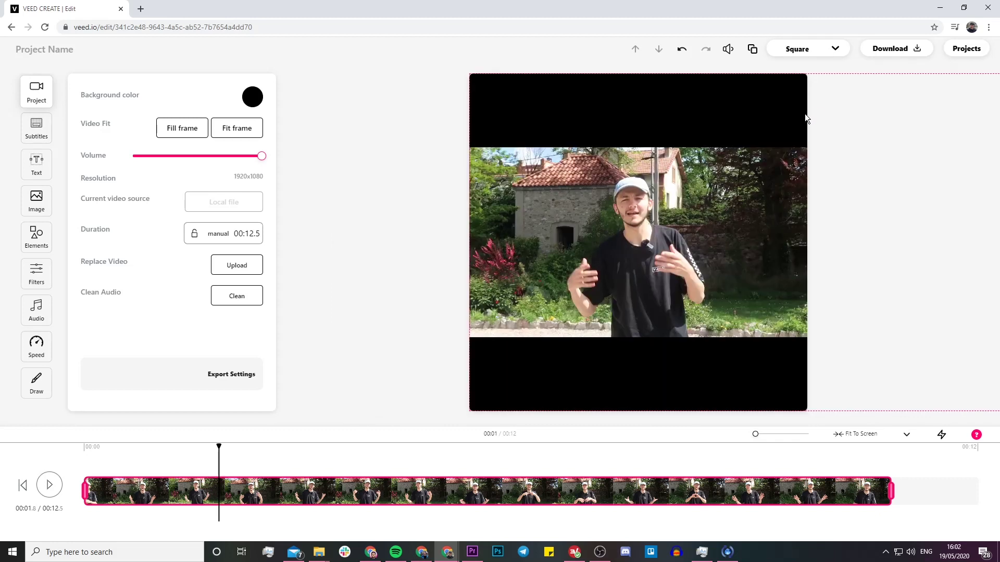
pyautogui.click(821, 59)
pyautogui.click(820, 160)
pyautogui.click(824, 52)
pyautogui.click(829, 185)
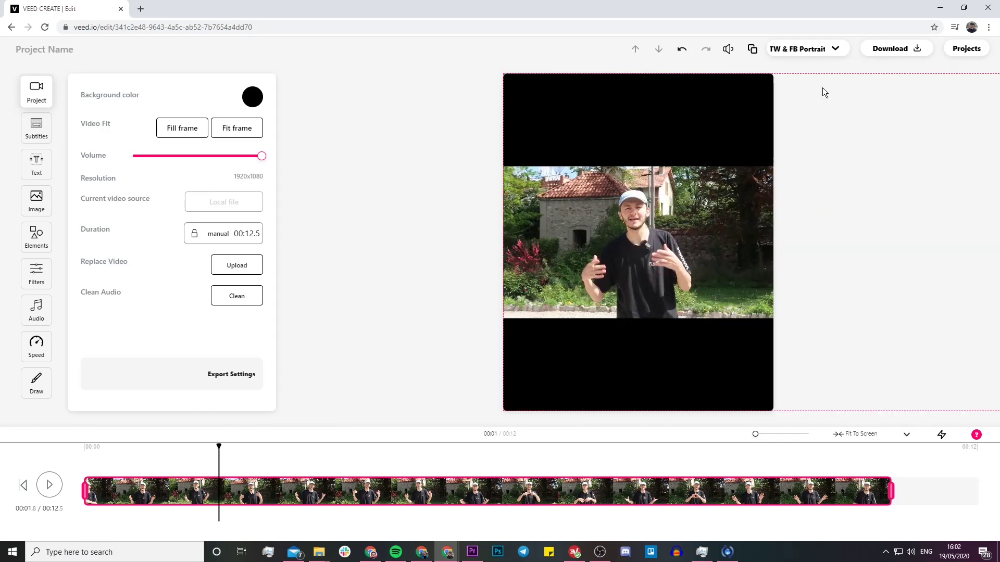
pyautogui.click(846, 52)
pyautogui.scroll(-2, 838, 114)
pyautogui.click(818, 158)
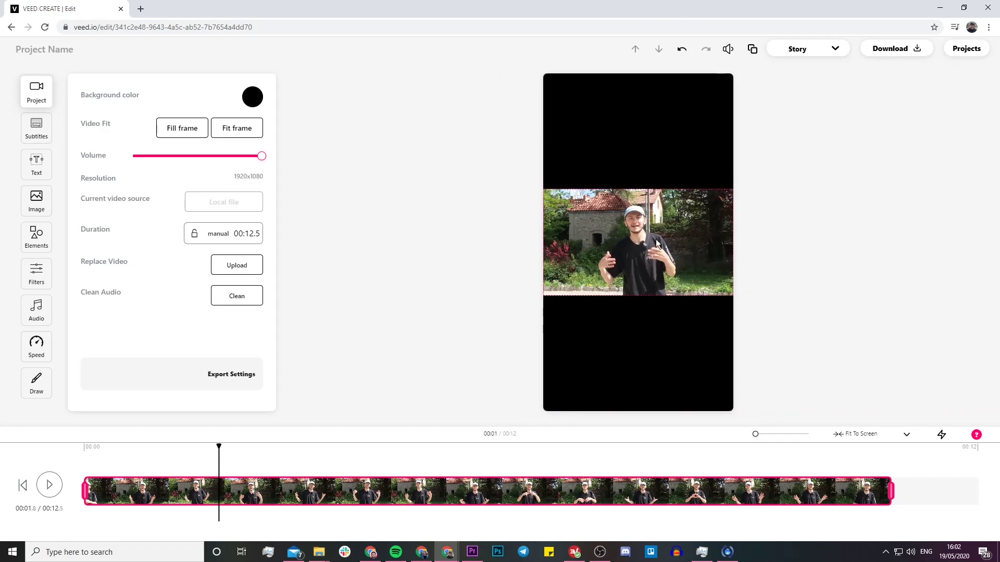
# - Reposition and enlarge the video to fill the Story frame's height, then preview it
pyautogui.click(671, 241)
pyautogui.moveTo(673, 268); pyautogui.dragTo(586, 153)
pyautogui.moveTo(644, 180); pyautogui.dragTo(783, 409)
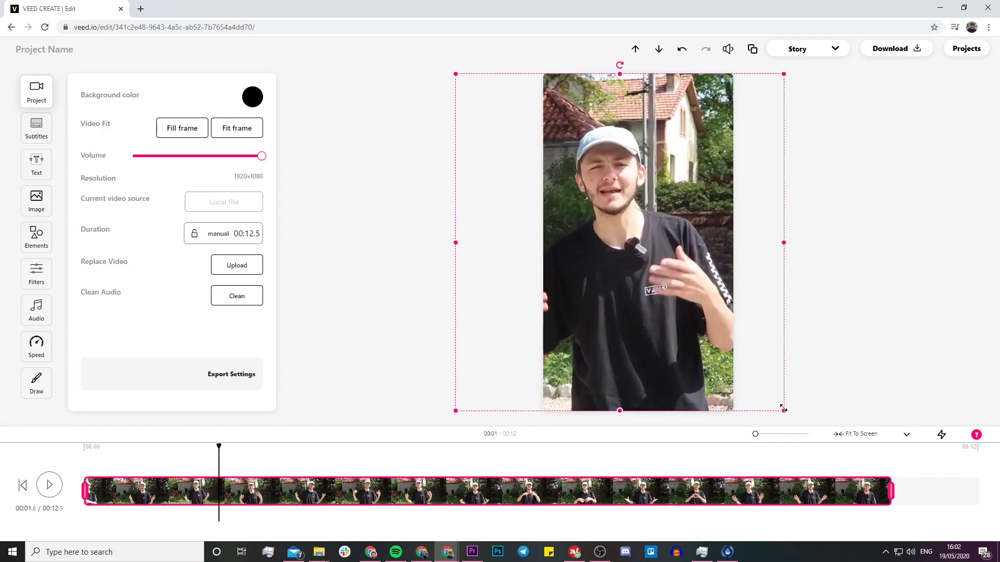
pyautogui.click(157, 449)
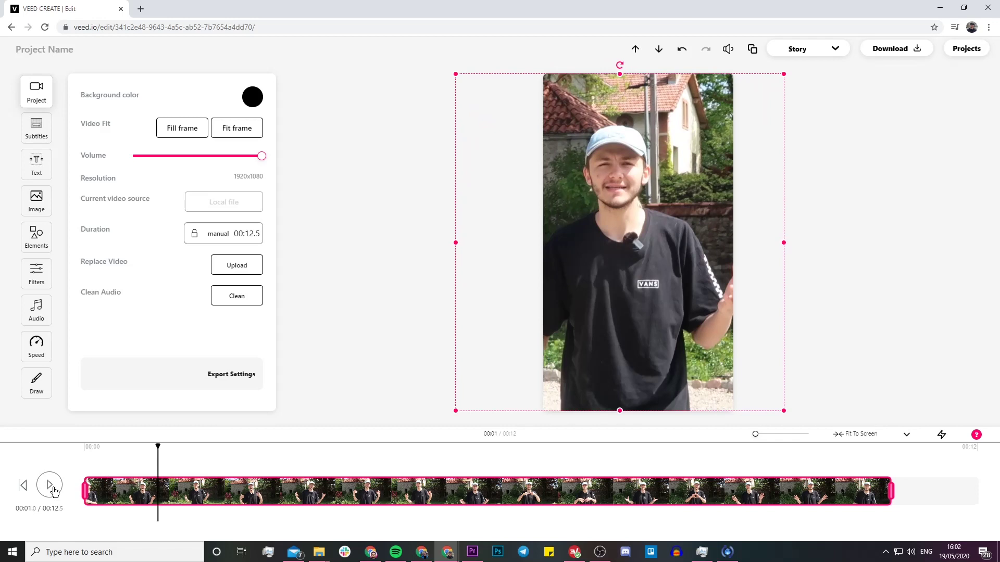
pyautogui.click(52, 489)
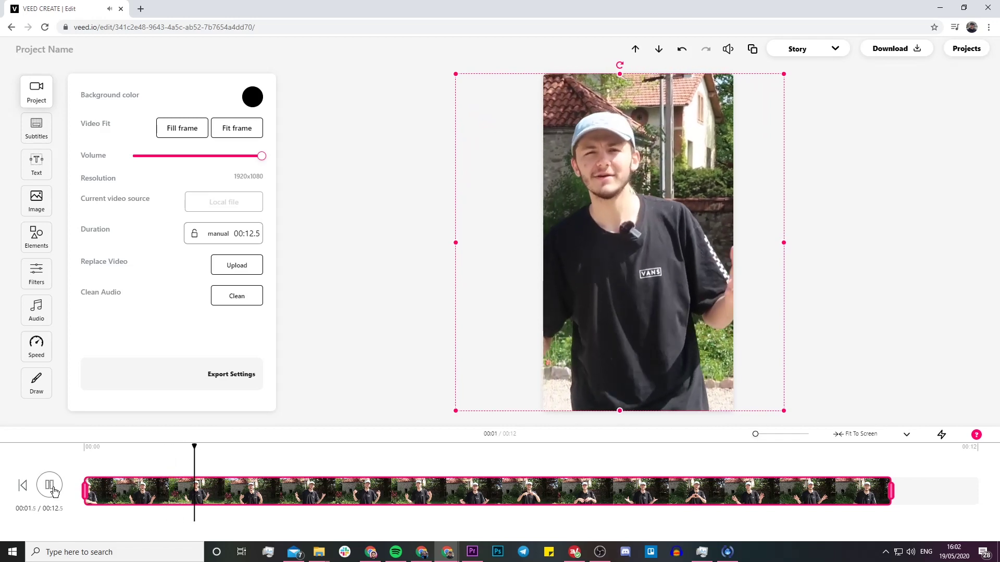
pyautogui.click(53, 489)
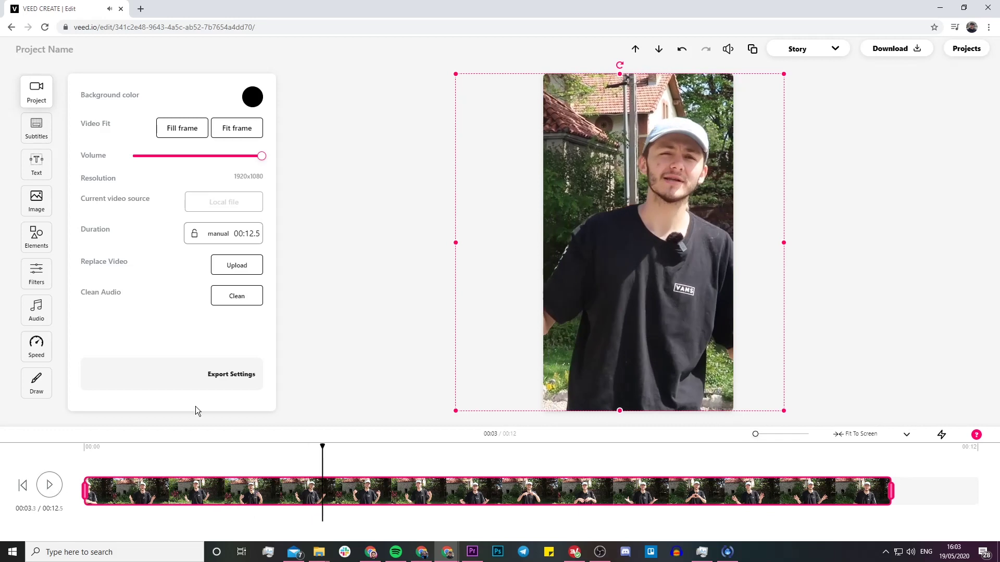
# - Switch to 4:5 TW & FB Portrait and stretch the video to fill the frame's lower part
pyautogui.click(835, 54)
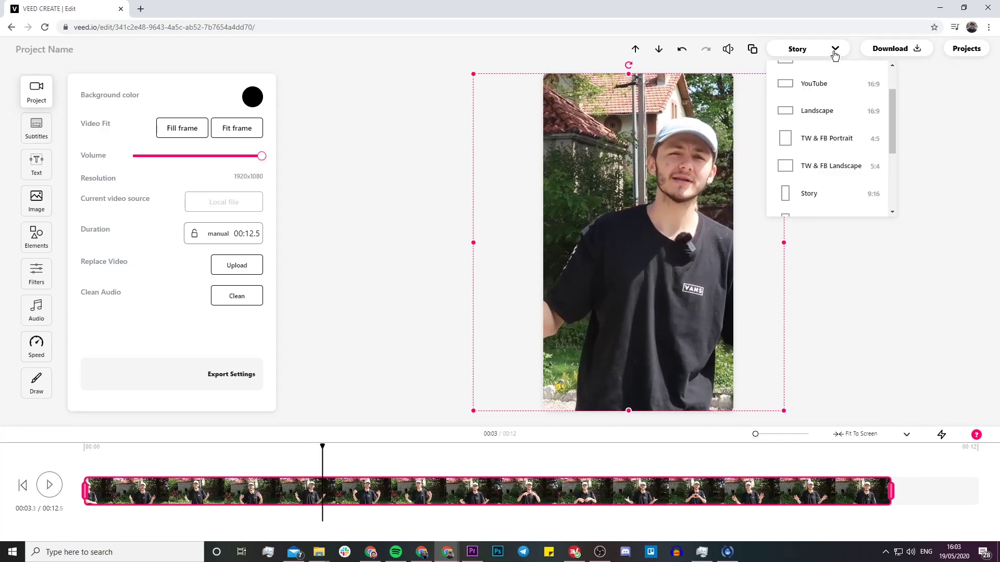
pyautogui.click(830, 140)
pyautogui.moveTo(503, 167); pyautogui.dragTo(475, 154)
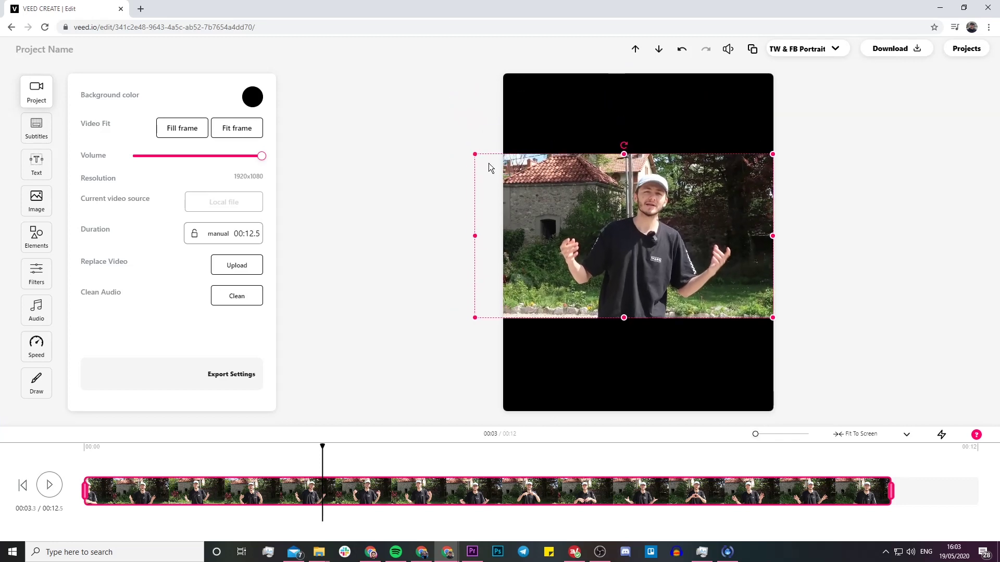
pyautogui.moveTo(629, 319); pyautogui.dragTo(629, 411)
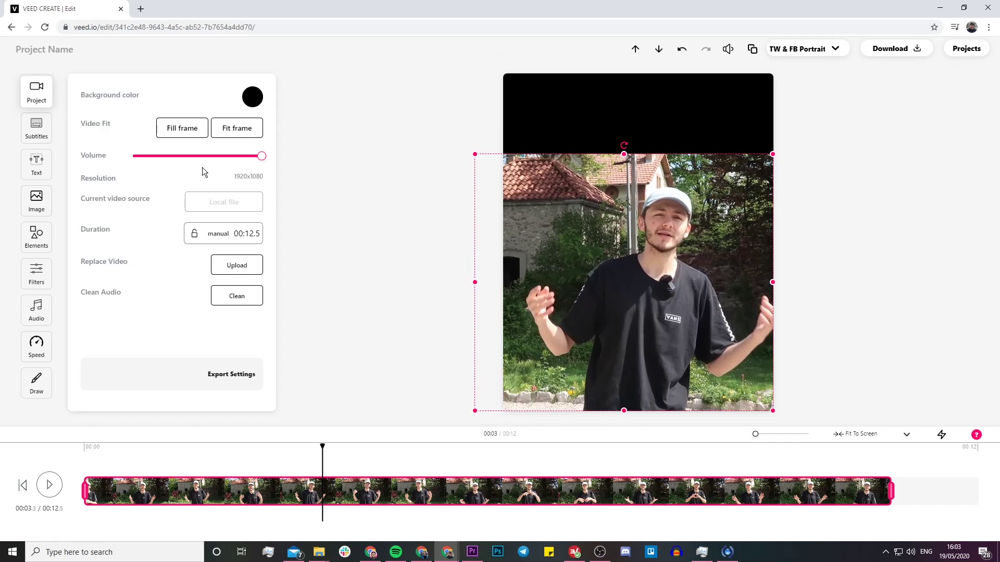
# - Add 'INSTAGRAM VIDEO EDITOR' text and enlarge it across the top black band
pyautogui.click(39, 172)
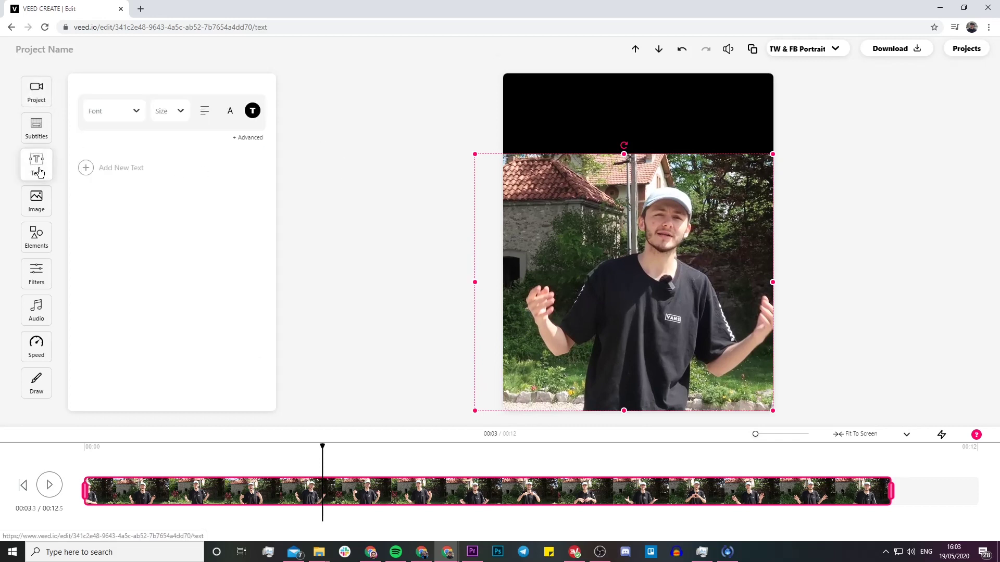
pyautogui.click(110, 167)
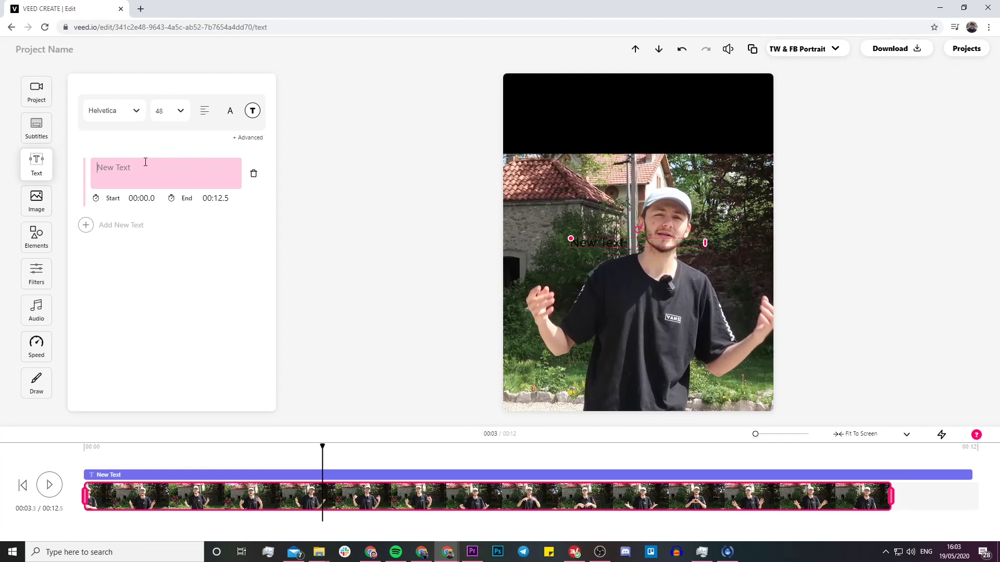
pyautogui.write('INSTAGRAM VIDEO EDITOR')
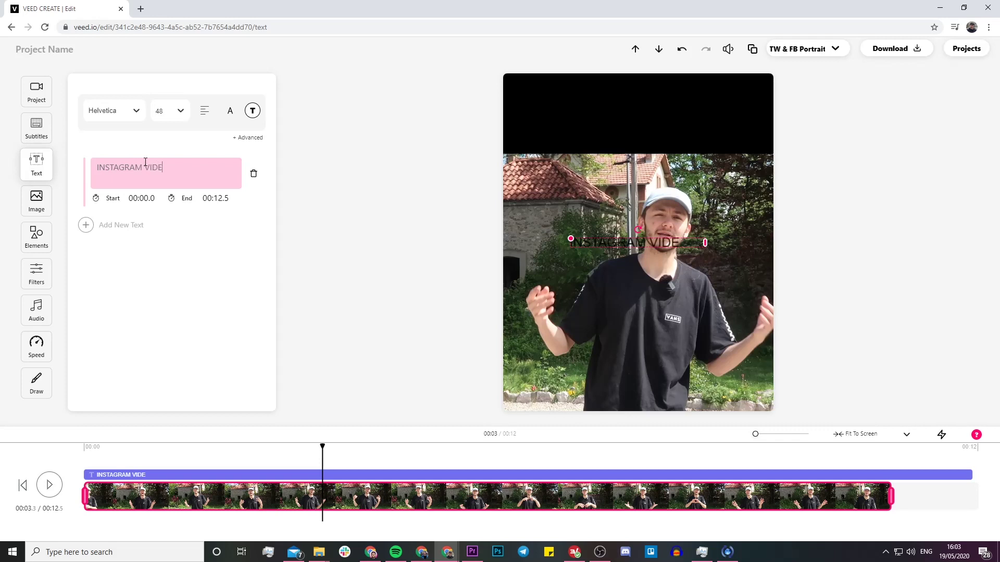
pyautogui.click(614, 219)
pyautogui.moveTo(616, 222); pyautogui.dragTo(547, 80)
pyautogui.moveTo(637, 95); pyautogui.dragTo(672, 105)
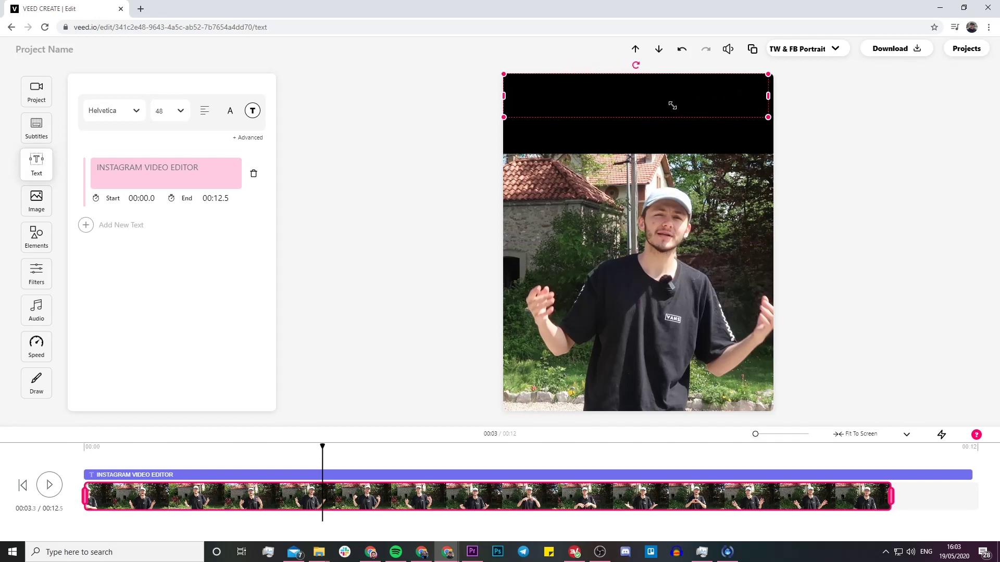
# - Make the title text white after trying pink and black
pyautogui.click(253, 111)
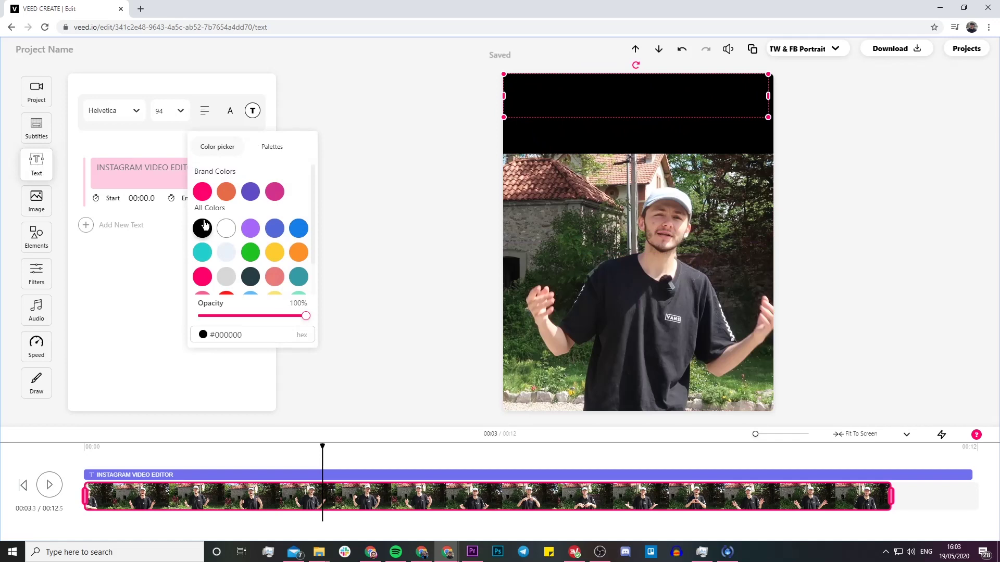
pyautogui.click(202, 191)
pyautogui.click(203, 229)
pyautogui.click(226, 229)
pyautogui.click(43, 103)
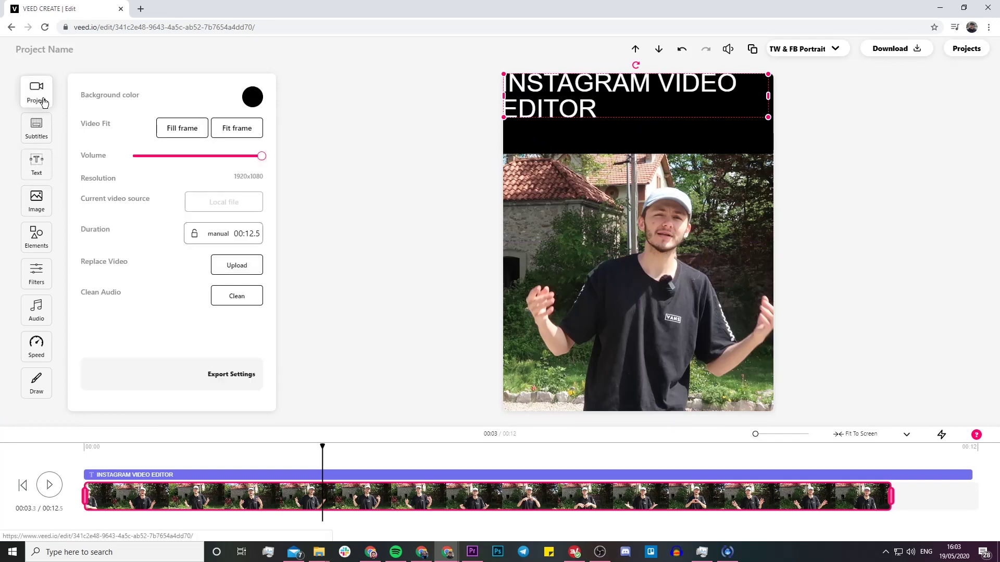
# - Turn the canvas background green and set the title to centred Arial Black
pyautogui.click(253, 97)
pyautogui.click(159, 168)
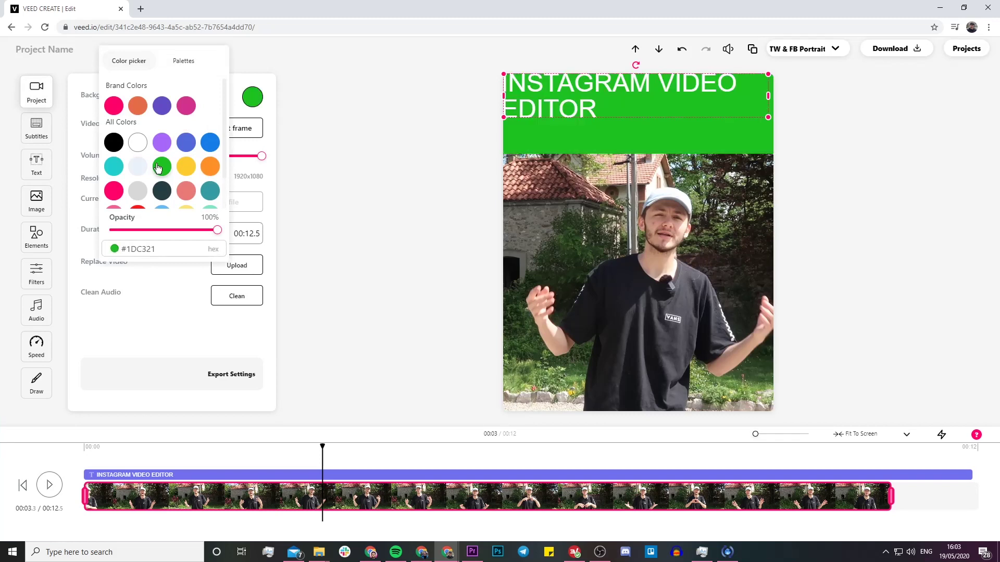
pyautogui.click(550, 86)
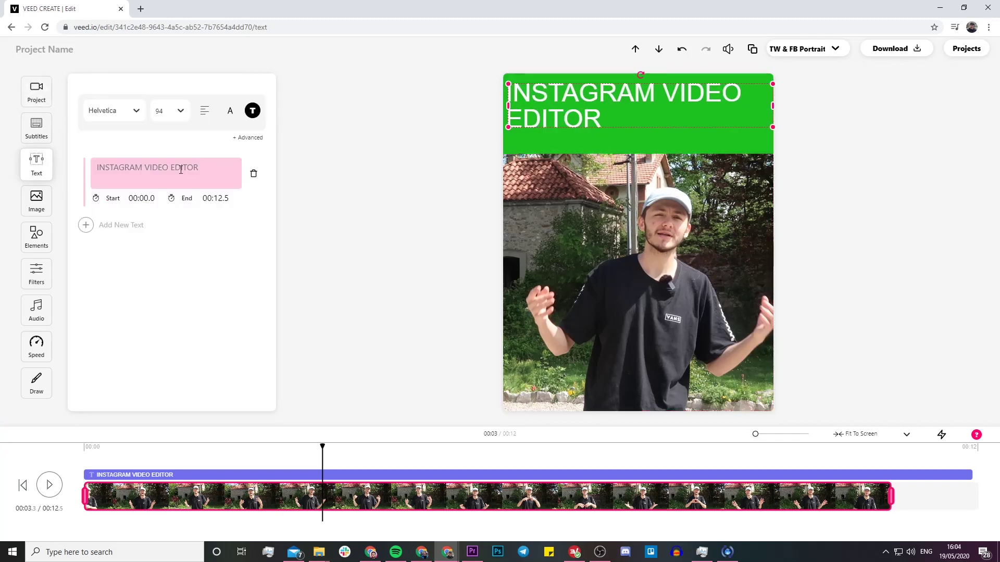
pyautogui.click(202, 113)
pyautogui.click(134, 110)
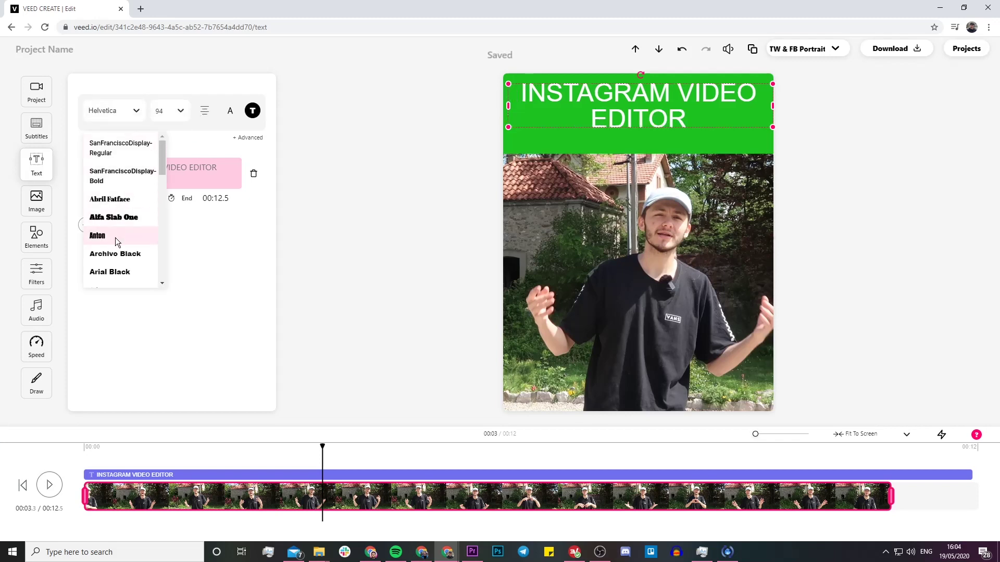
pyautogui.click(118, 272)
# - Enlarge the title to size 115 and centre it in the top band
pyautogui.moveTo(599, 91); pyautogui.dragTo(602, 89)
pyautogui.moveTo(504, 130); pyautogui.dragTo(572, 129)
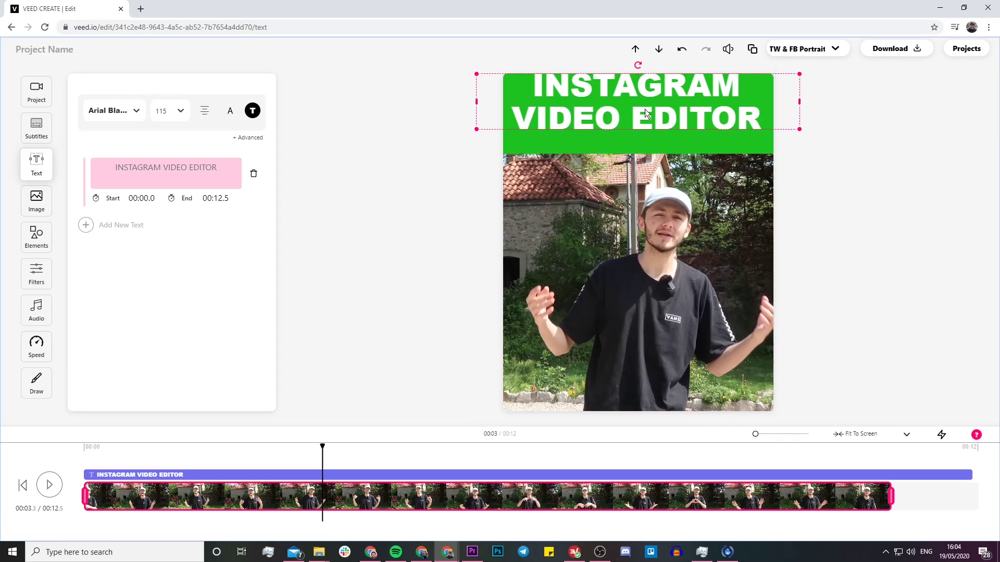
pyautogui.moveTo(652, 125); pyautogui.dragTo(651, 131)
# - Shorten the video from the bottom to leave a green band below it
pyautogui.click(650, 171)
pyautogui.moveTo(649, 168); pyautogui.dragTo(624, 144)
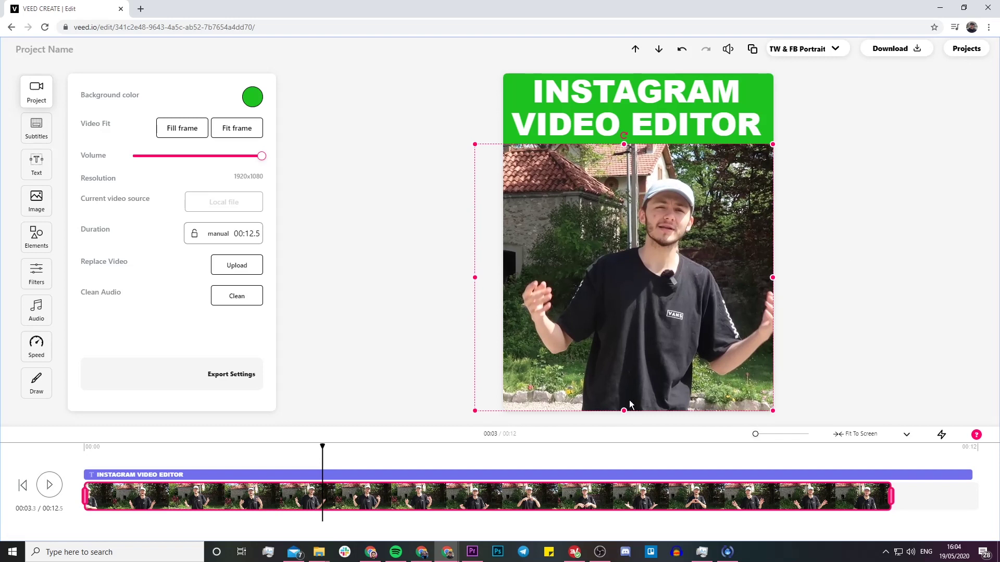
pyautogui.moveTo(624, 407); pyautogui.dragTo(626, 366)
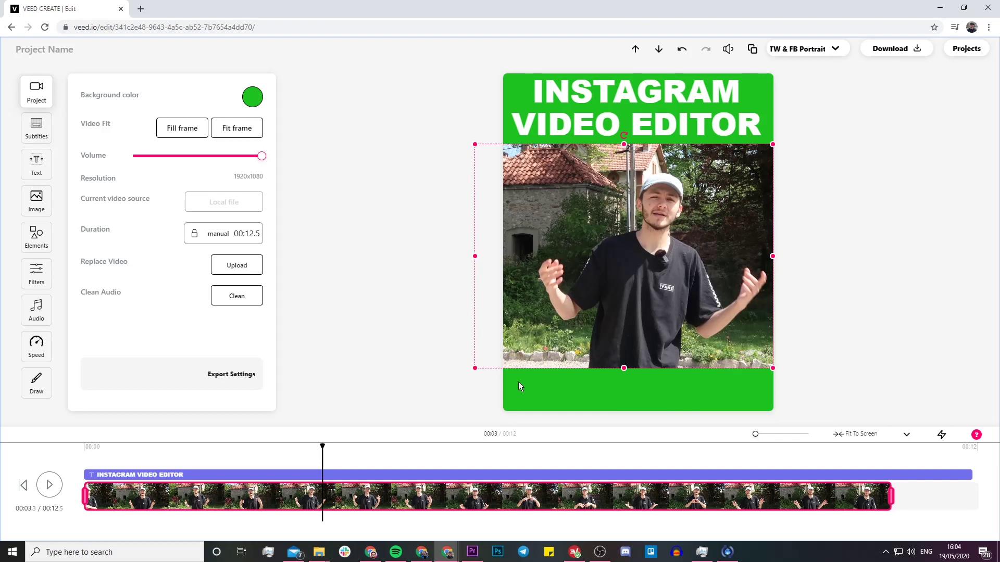
# - Generate automatic English subtitles and play the video to check them
pyautogui.click(35, 128)
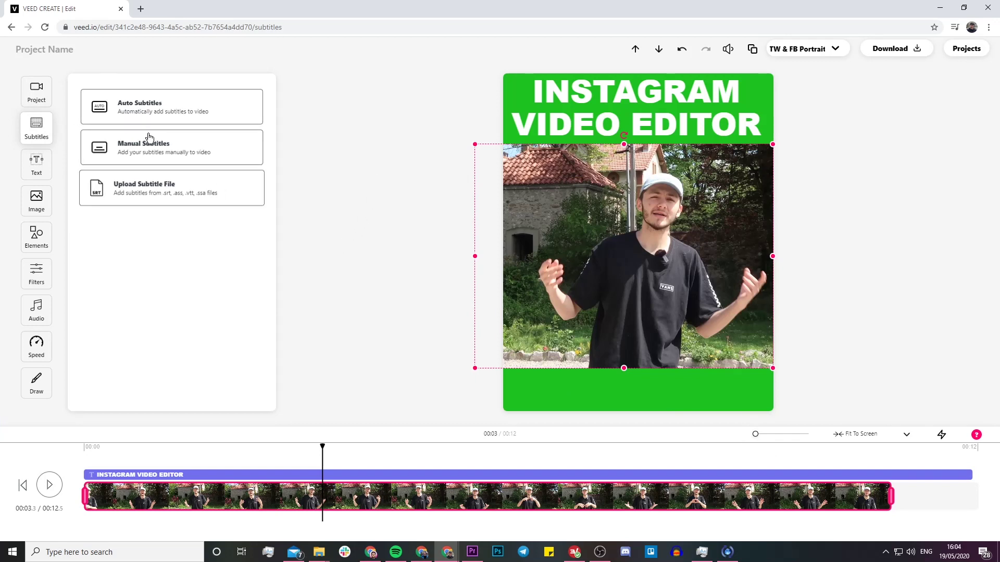
pyautogui.click(144, 114)
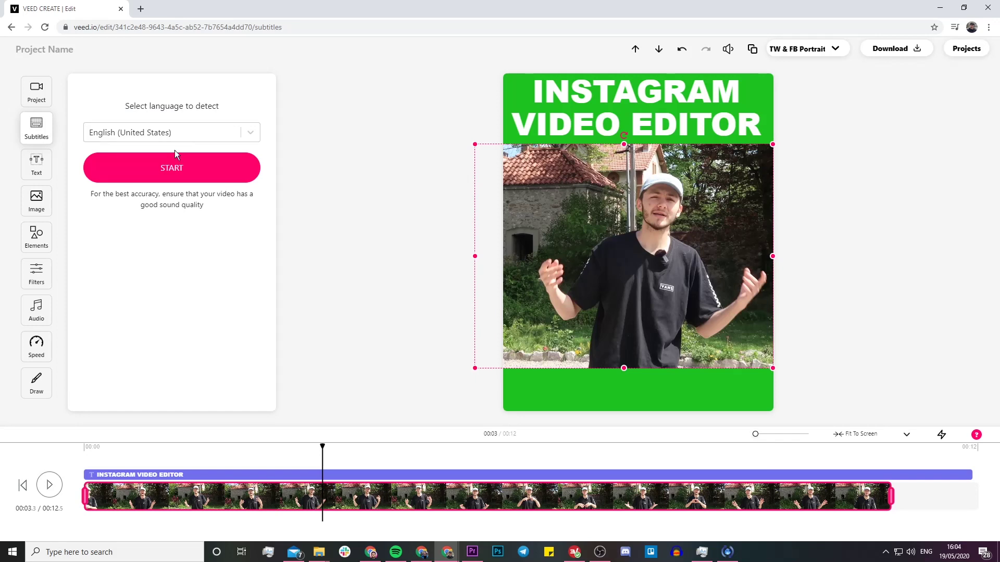
pyautogui.click(171, 169)
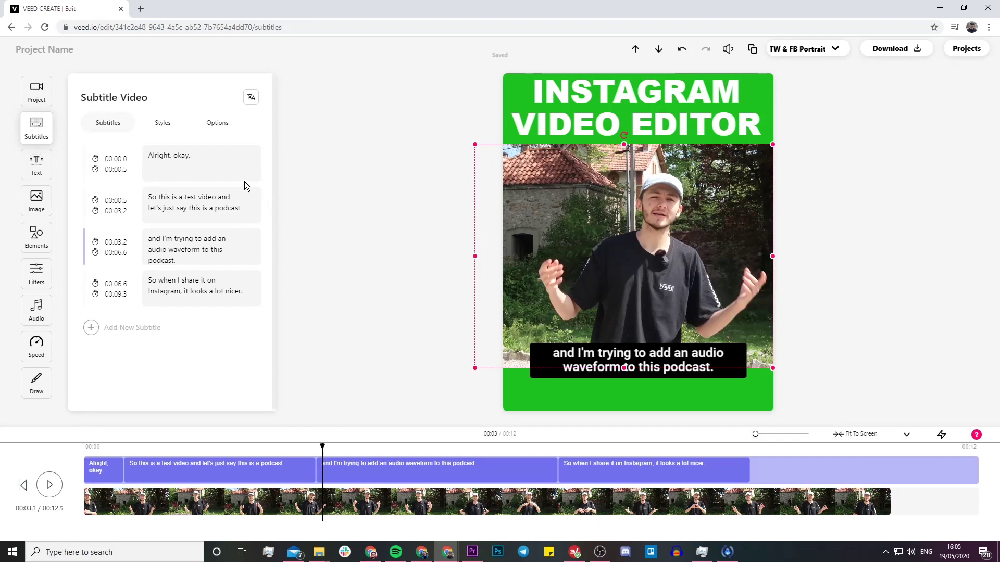
pyautogui.click(86, 448)
pyautogui.click(49, 487)
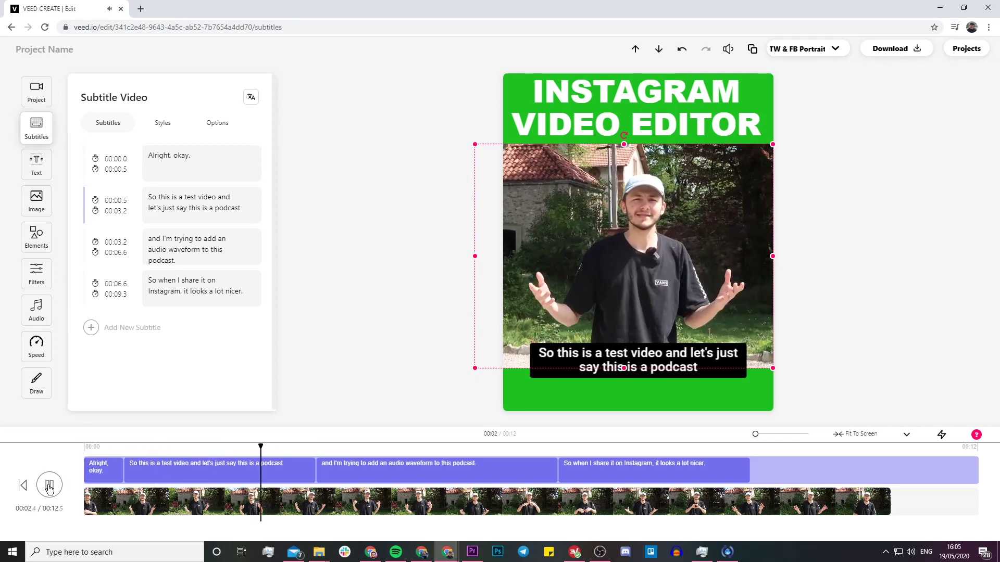
pyautogui.click(49, 487)
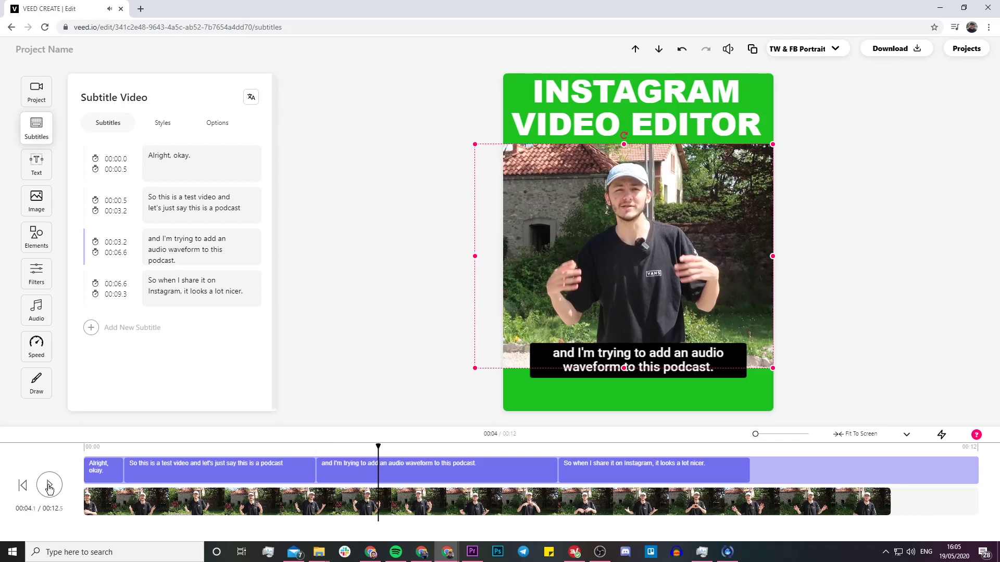
# - Edit the first subtitle line so it reads just 'Okay.'
pyautogui.click(176, 155)
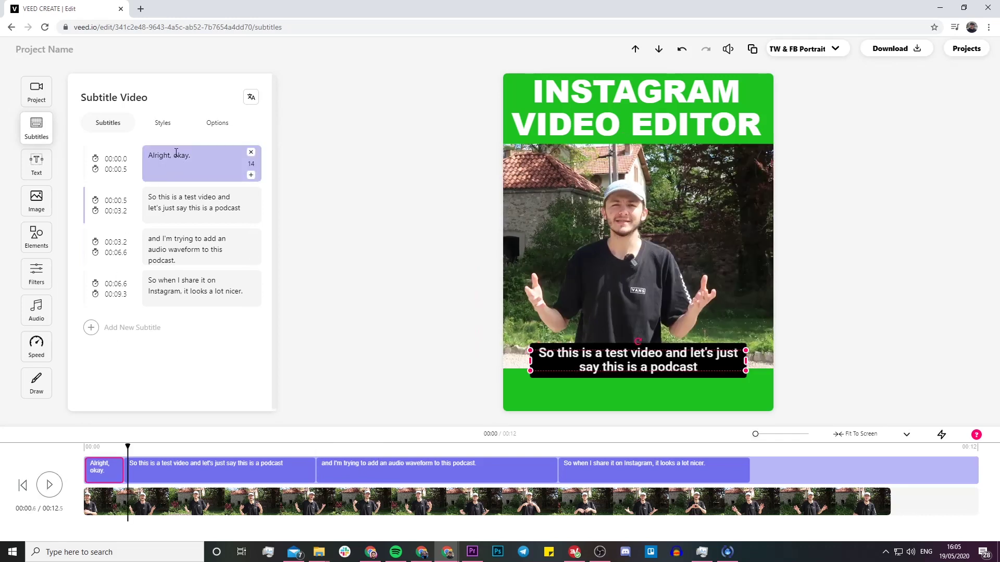
pyautogui.moveTo(175, 154); pyautogui.dragTo(152, 156)
pyautogui.write('O')
pyautogui.click(84, 445)
pyautogui.click(50, 486)
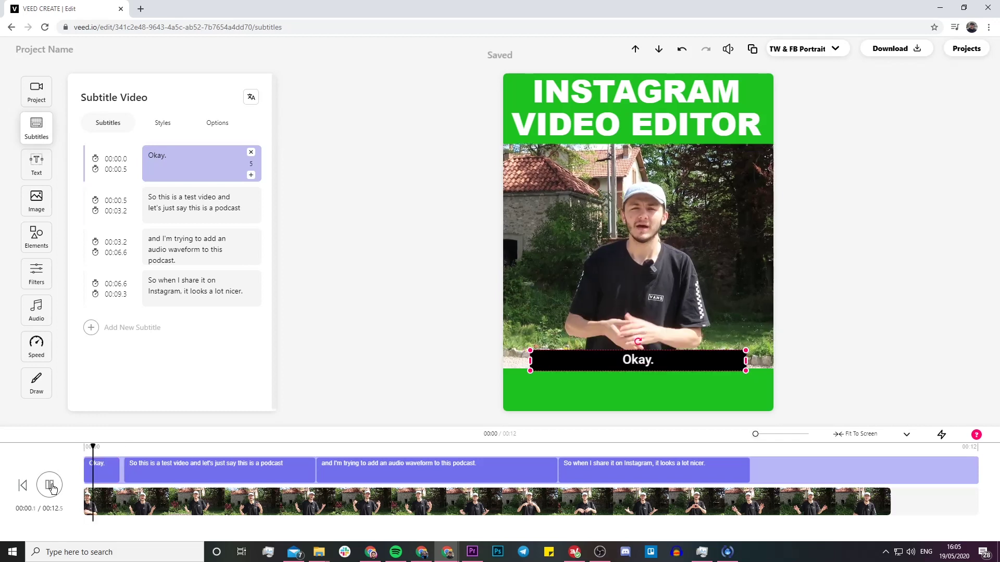
pyautogui.click(50, 486)
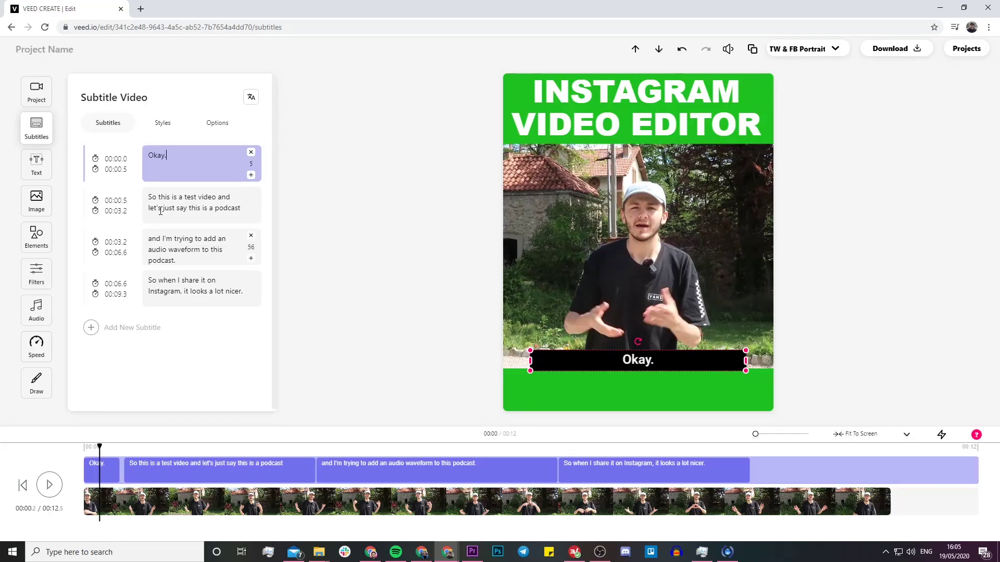
pyautogui.write('ALTHOU')
pyautogui.press('BackSpace')
pyautogui.press('BackSpace')
pyautogui.press('BackSpace')
pyautogui.press('BackSpace')
pyautogui.press('BackSpace')
pyautogui.press('BackSpace')
pyautogui.write('REALTIME')
pyautogui.press('BackSpace')
pyautogui.press('BackSpace')
pyautogui.press('BackSpace')
pyautogui.press('BackSpace')
pyautogui.press('BackSpace')
pyautogui.press('BackSpace')
pyautogui.press('BackSpace')
pyautogui.press('BackSpace')
pyautogui.press('BackSpace')
# - End the 'Okay.' caption at 00:00.3 and drag the subtitles into the green band
pyautogui.click(114, 445)
pyautogui.moveTo(114, 445); pyautogui.dragTo(113, 446)
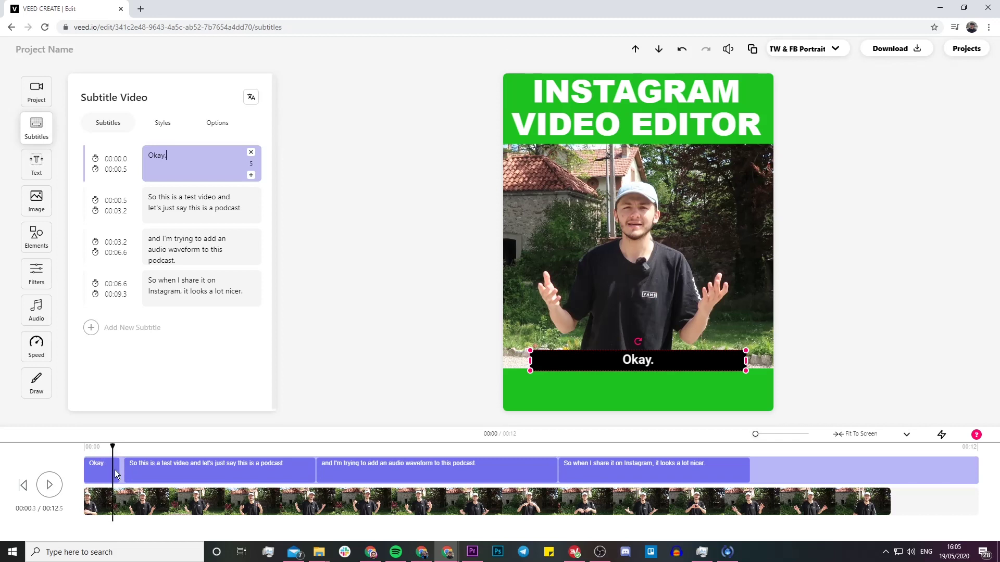
pyautogui.click(95, 170)
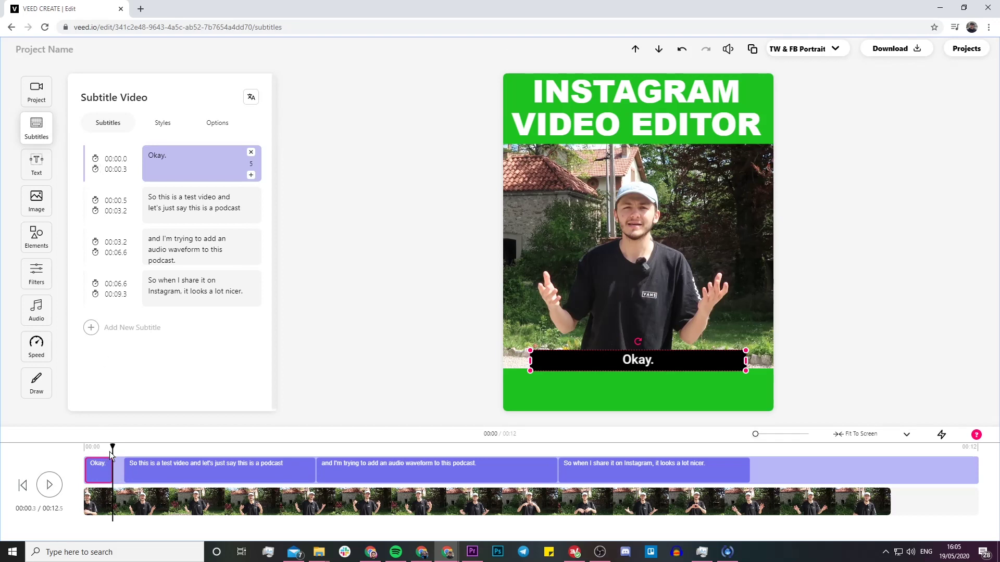
pyautogui.click(116, 448)
pyautogui.click(96, 170)
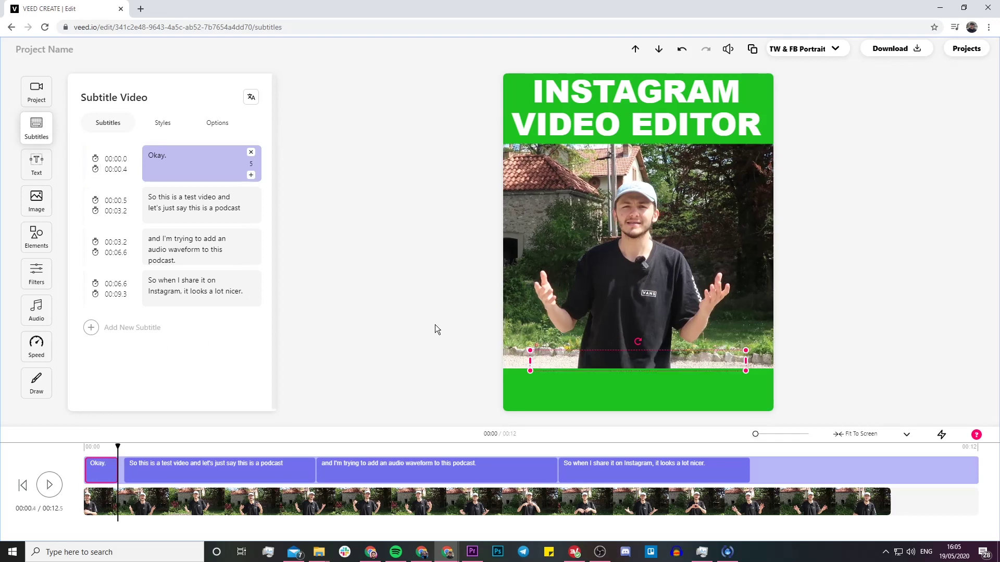
pyautogui.click(208, 446)
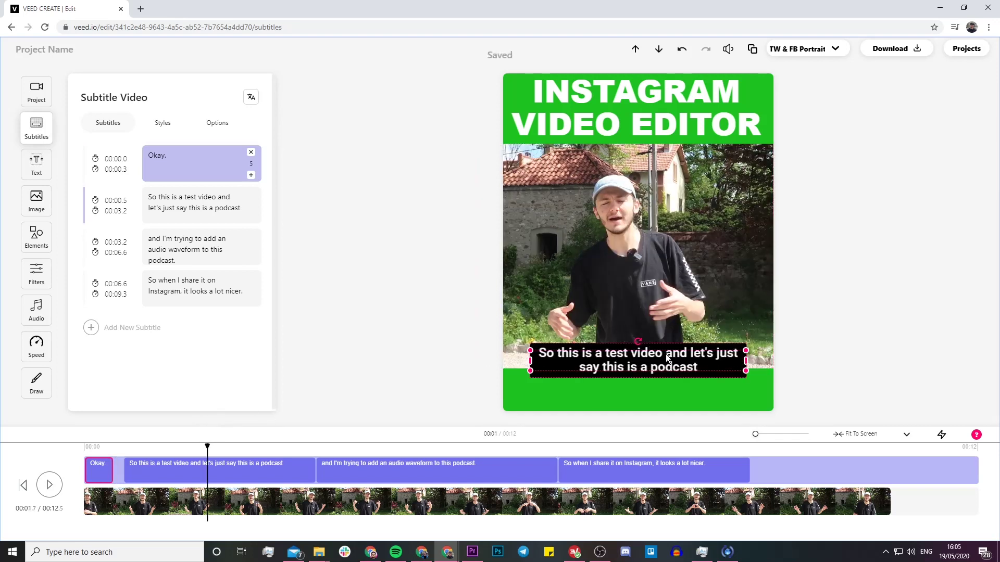
pyautogui.moveTo(665, 355); pyautogui.dragTo(670, 384)
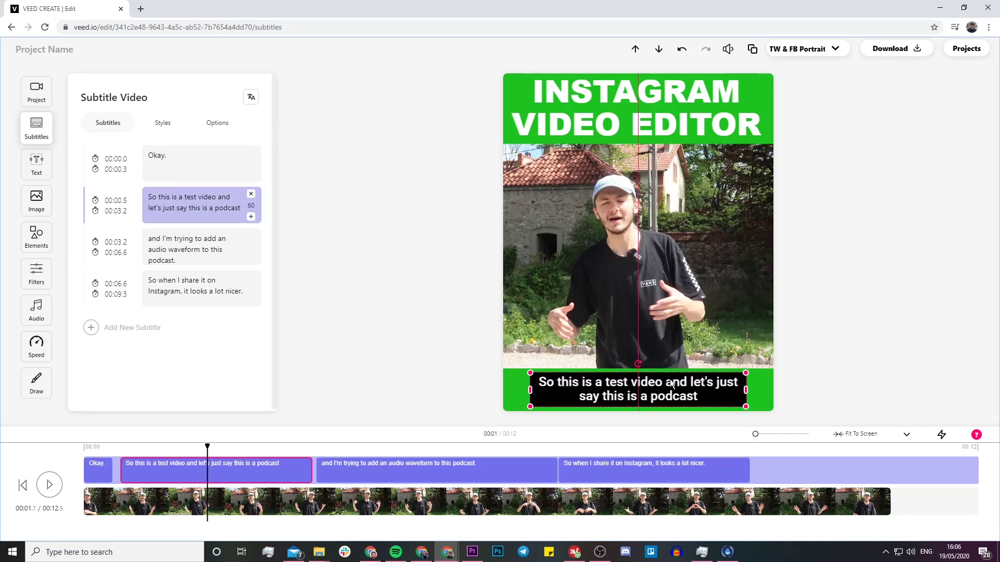
# - Apply the Drop subtitle style for white drop-shadow captions, preview it, then open Elements
pyautogui.click(162, 123)
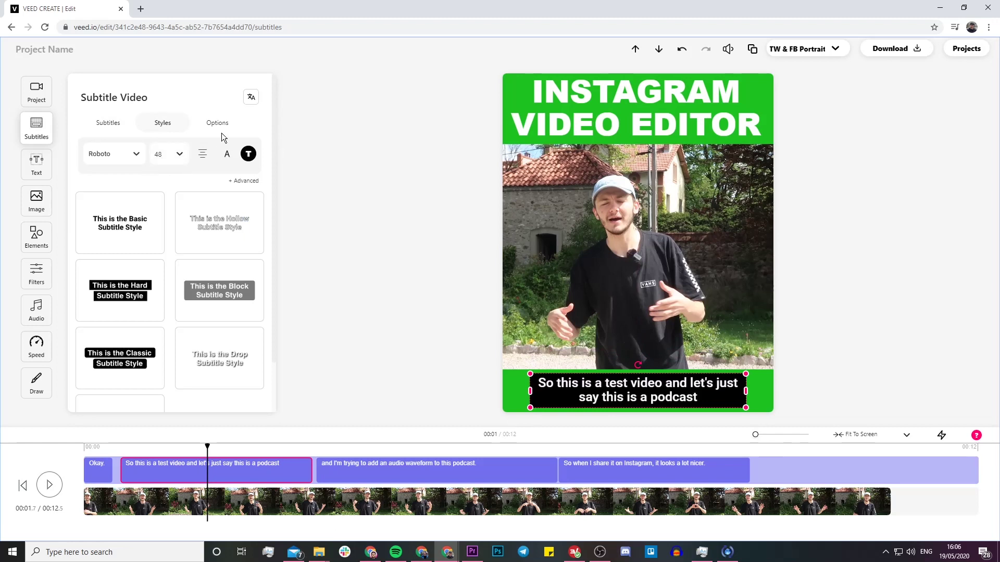
pyautogui.click(211, 353)
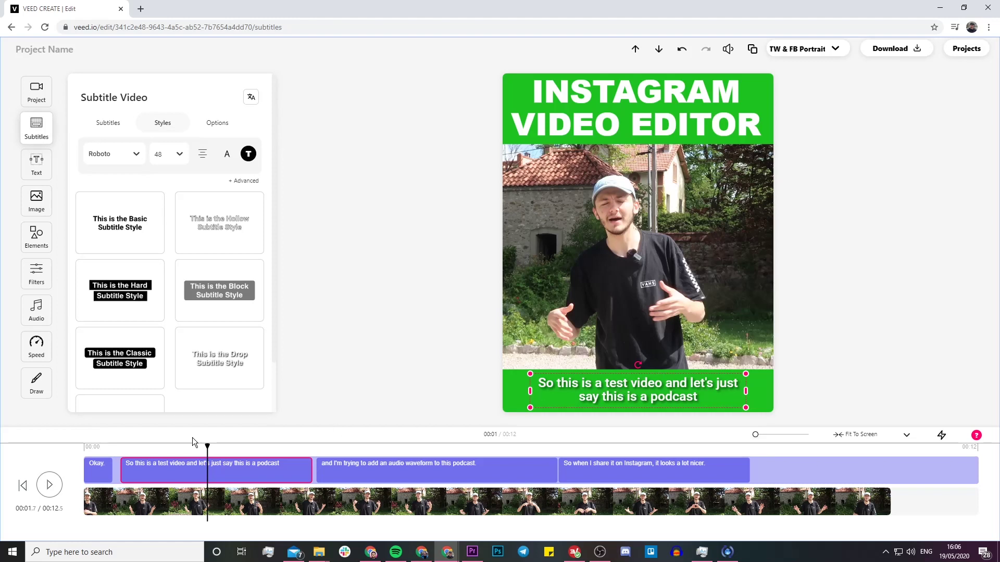
pyautogui.click(86, 447)
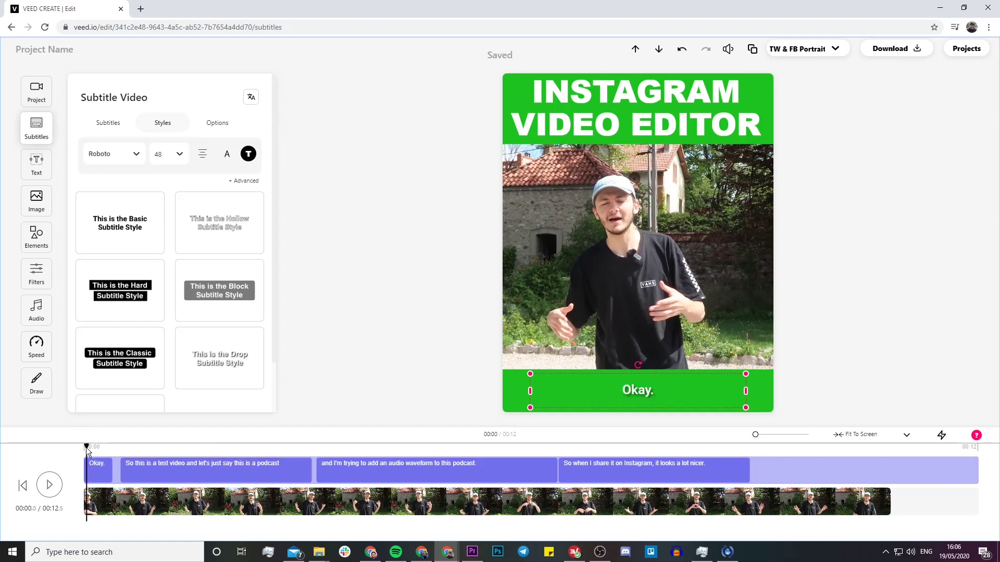
pyautogui.click(54, 484)
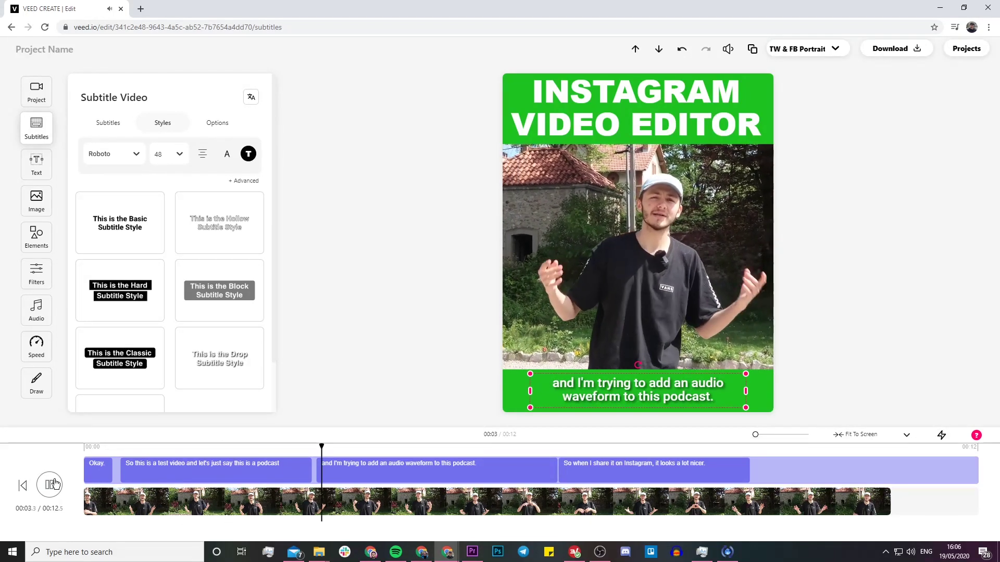
pyautogui.click(54, 484)
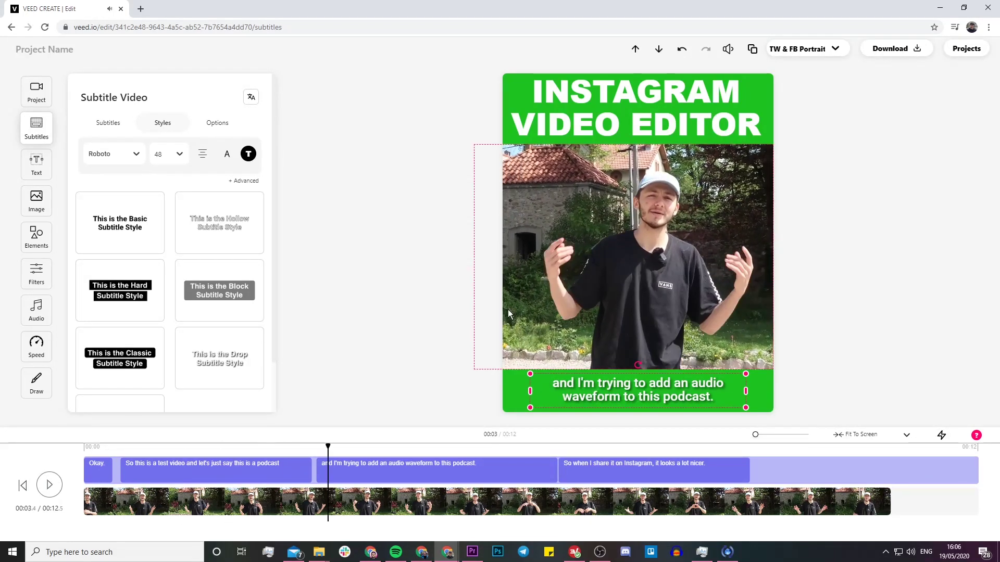
pyautogui.click(42, 240)
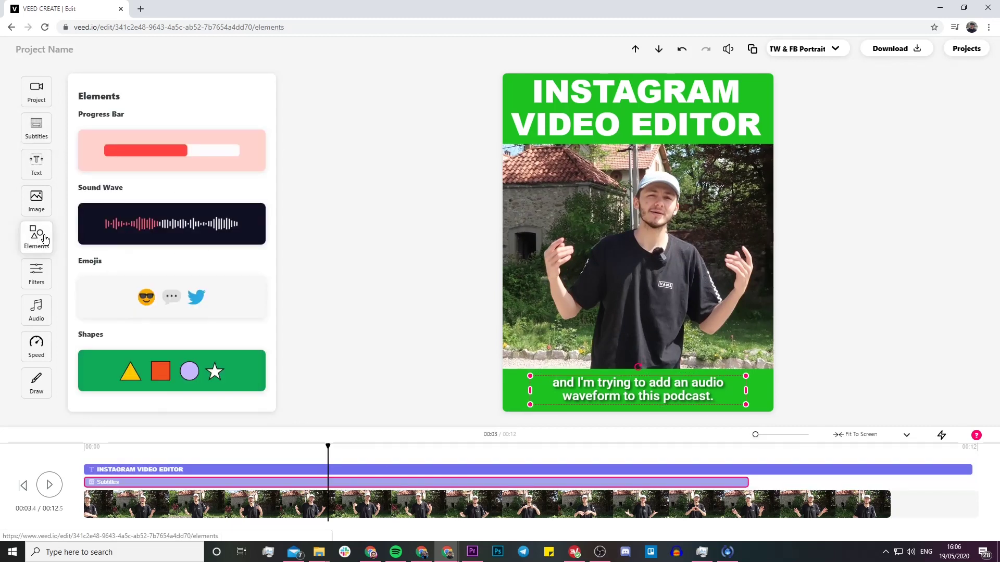
# - Add a progress bar as a thin strip along the video's bottom, stretched to the right edge
pyautogui.click(158, 161)
pyautogui.click(173, 152)
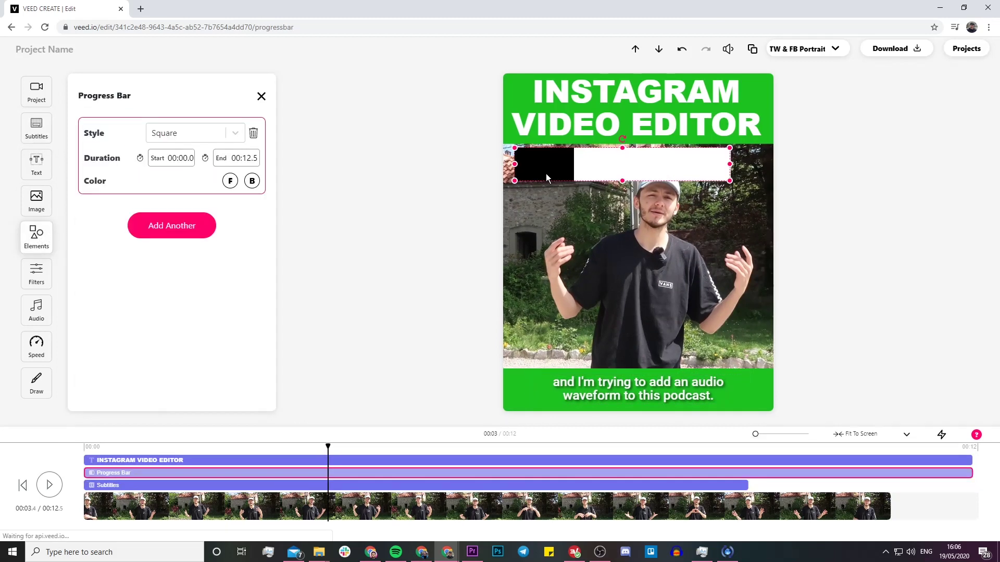
pyautogui.moveTo(547, 168); pyautogui.dragTo(532, 359)
pyautogui.moveTo(611, 335); pyautogui.dragTo(611, 360)
pyautogui.click(614, 356)
pyautogui.click(677, 364)
pyautogui.moveTo(719, 364); pyautogui.dragTo(769, 364)
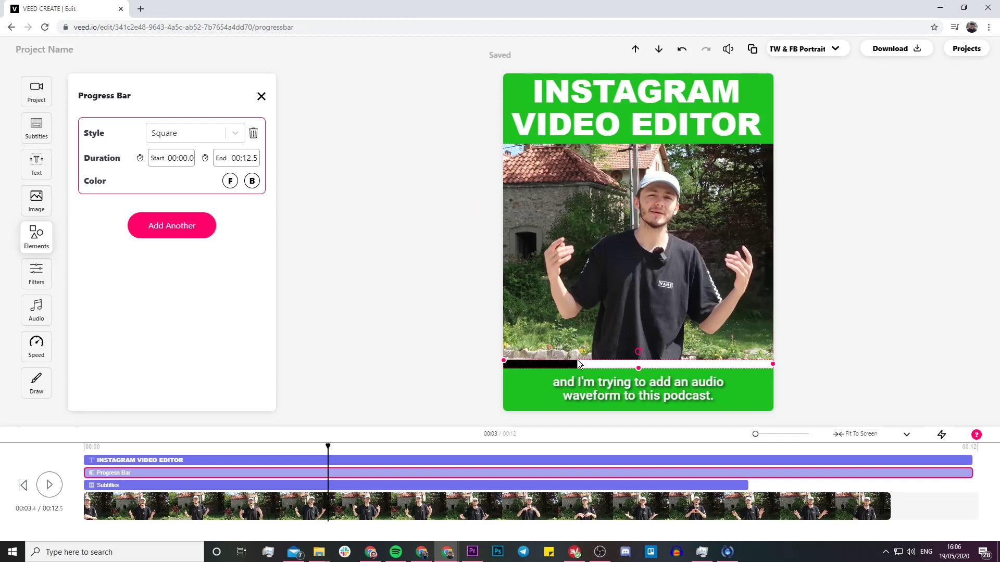
# - Preview the progress bar from the start, scrub to the video's end and select the title
pyautogui.click(134, 447)
pyautogui.click(49, 484)
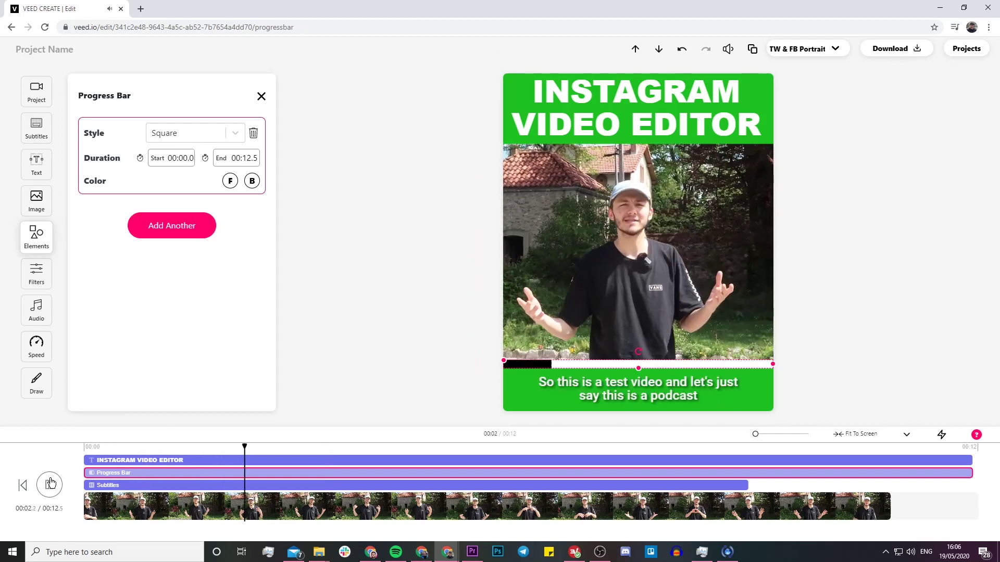
pyautogui.press('space')
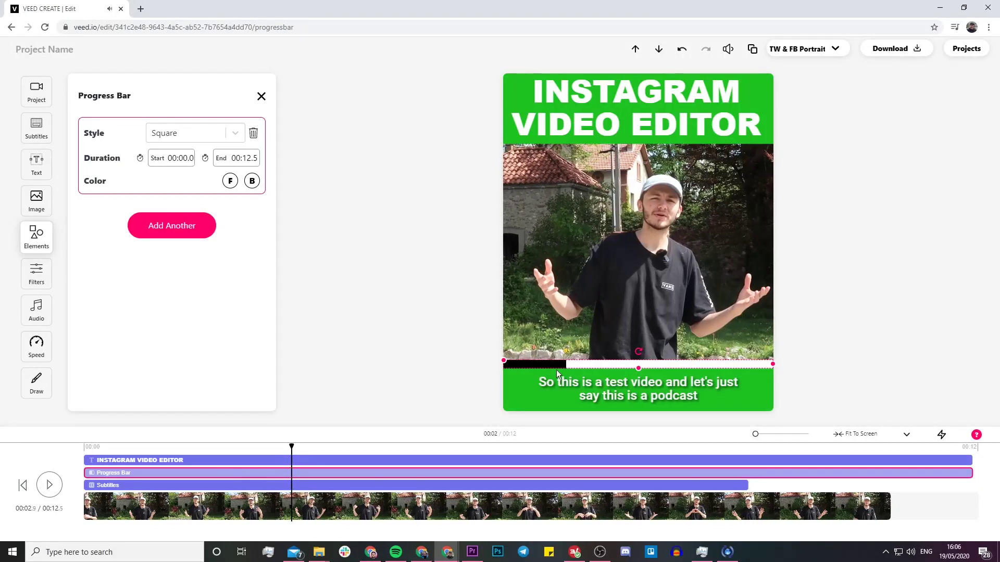
pyautogui.click(698, 448)
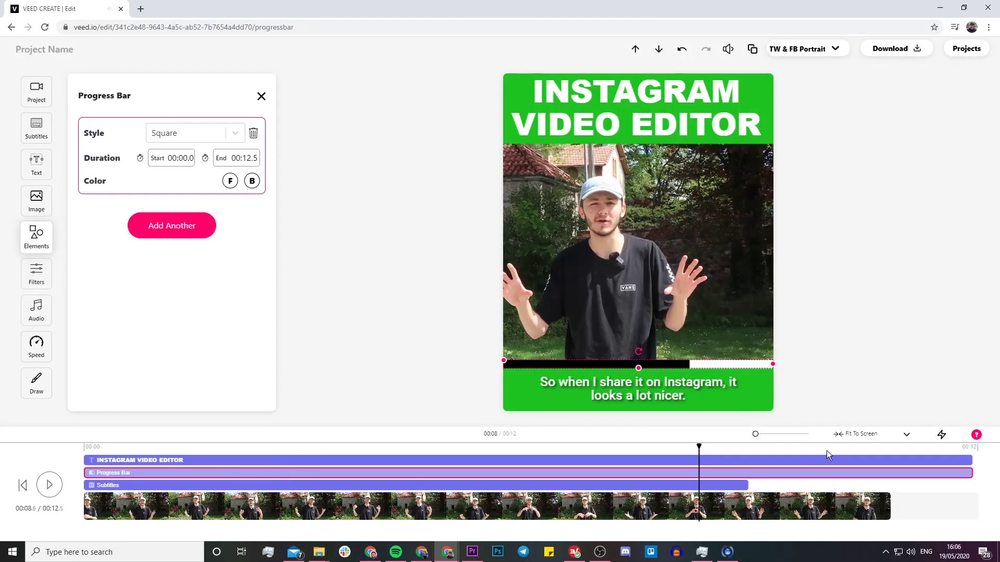
pyautogui.click(826, 451)
pyautogui.moveTo(884, 450); pyautogui.dragTo(862, 462)
pyautogui.click(953, 462)
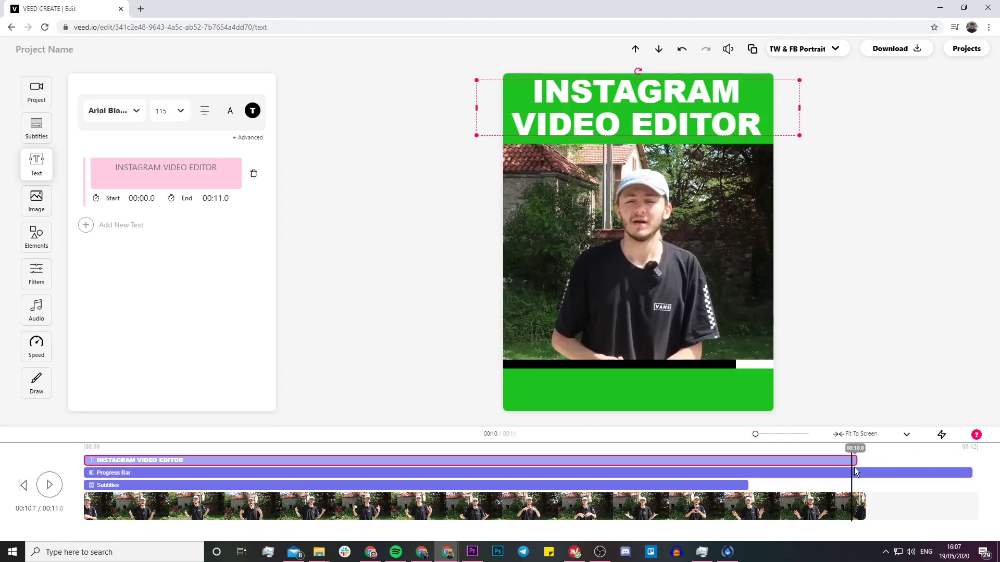
# - Shorten the progress bar to end at 11 seconds and preview the final second
pyautogui.click(970, 471)
pyautogui.moveTo(969, 471); pyautogui.dragTo(876, 483)
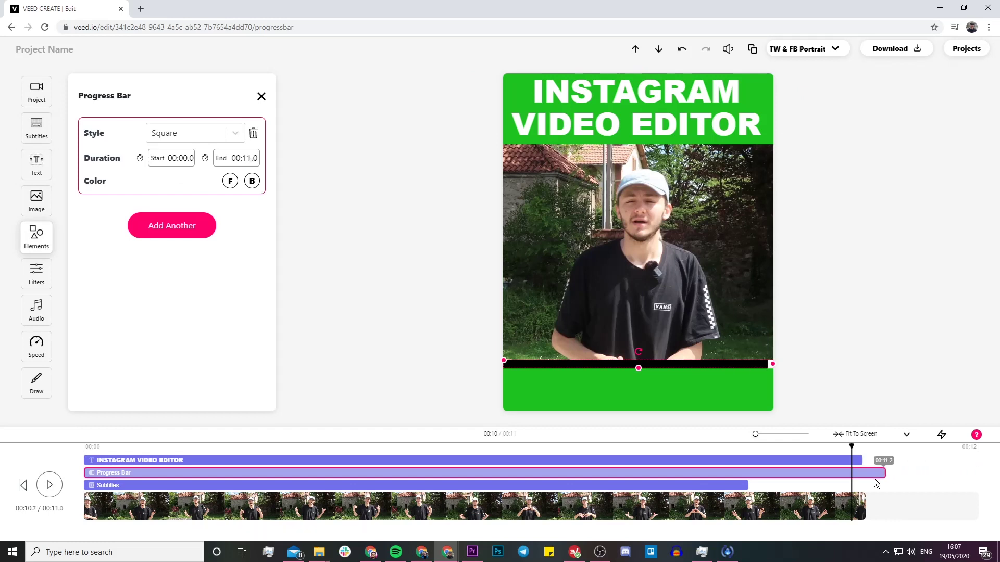
pyautogui.click(858, 459)
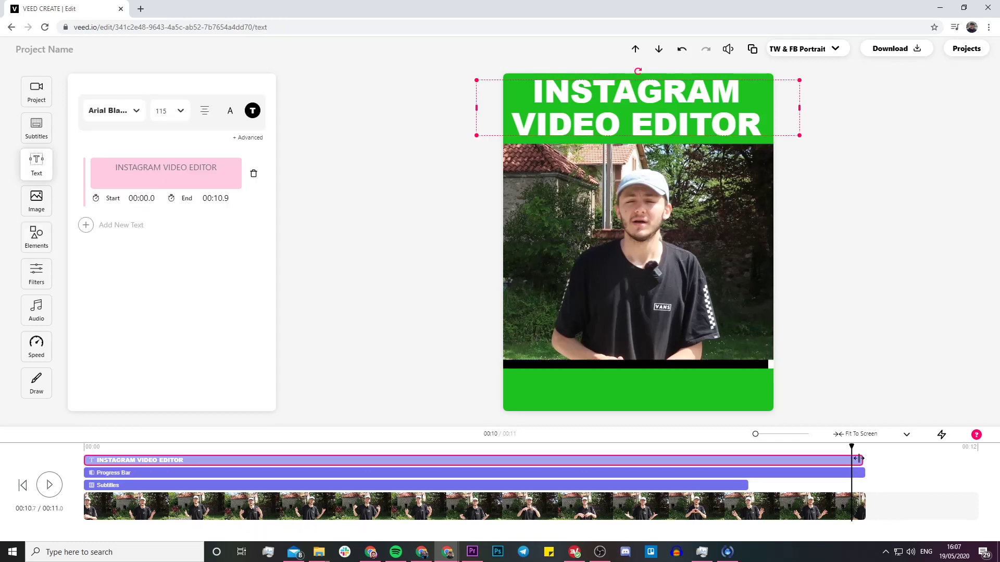
pyautogui.click(804, 447)
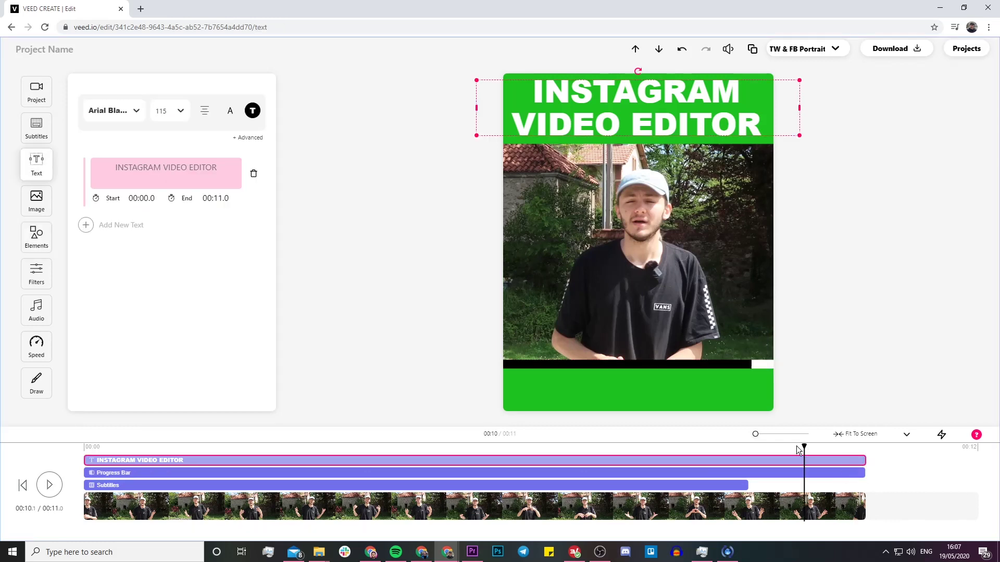
pyautogui.click(49, 484)
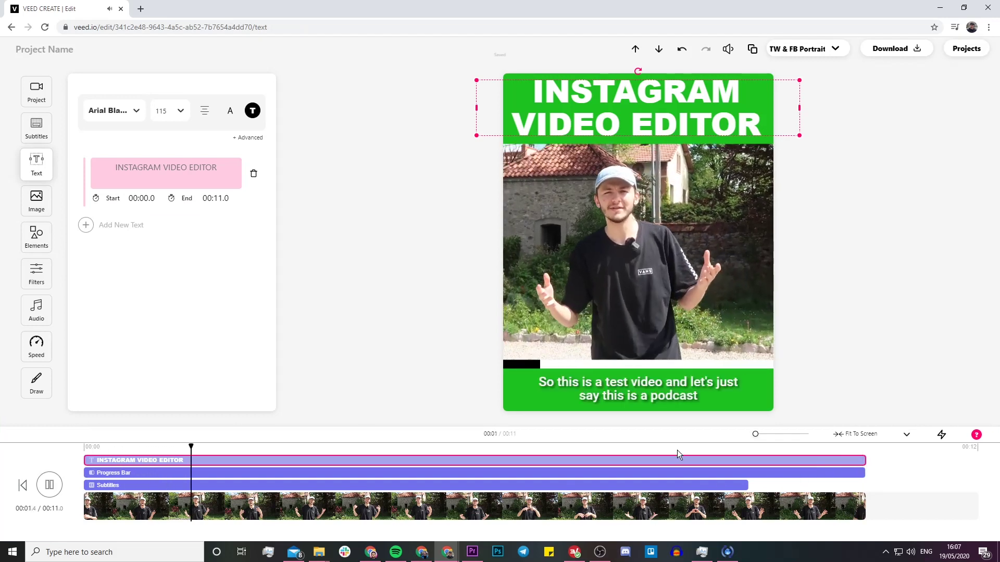
pyautogui.click(703, 447)
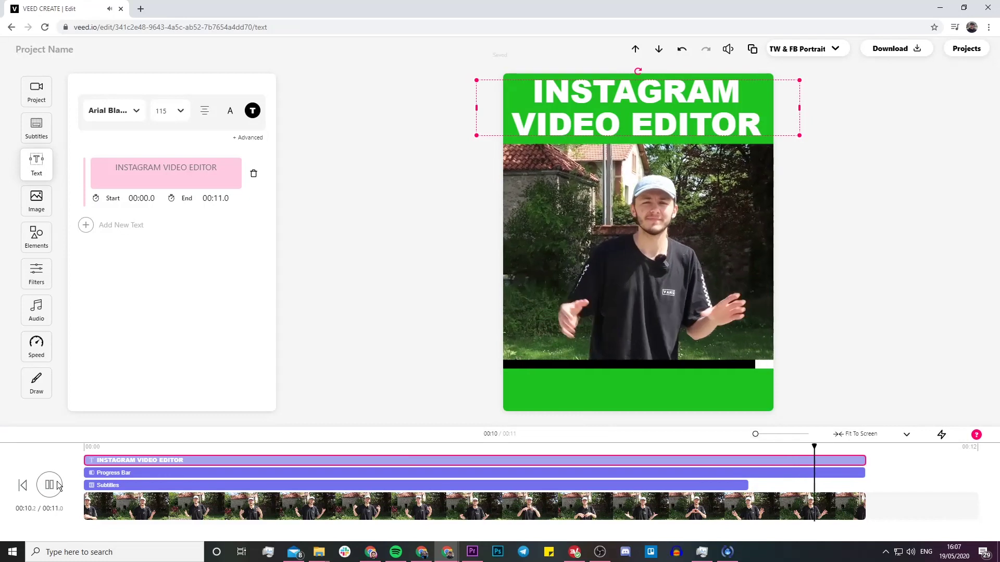
# - Trim the video clip, progress bar and title to end at 10.3 seconds, then replay the ending
pyautogui.click(808, 492)
pyautogui.moveTo(865, 503); pyautogui.dragTo(819, 503)
pyautogui.click(859, 473)
pyautogui.moveTo(864, 472); pyautogui.dragTo(821, 461)
pyautogui.click(860, 461)
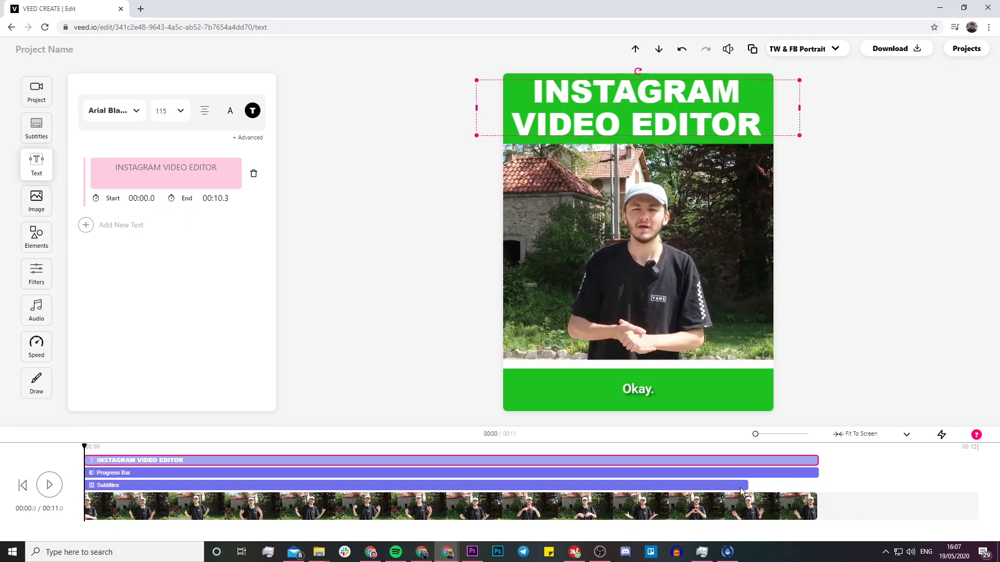
pyautogui.click(684, 448)
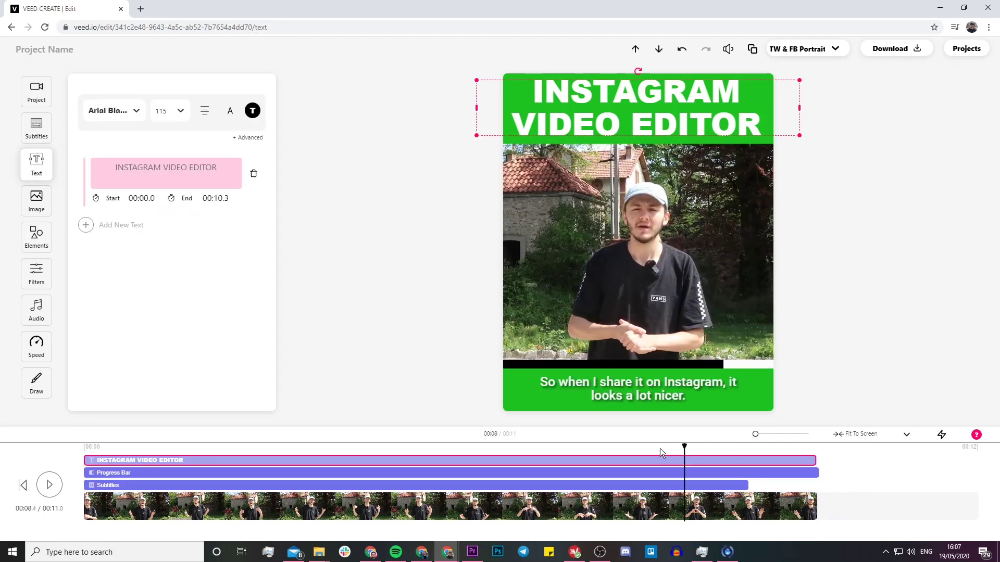
pyautogui.click(51, 485)
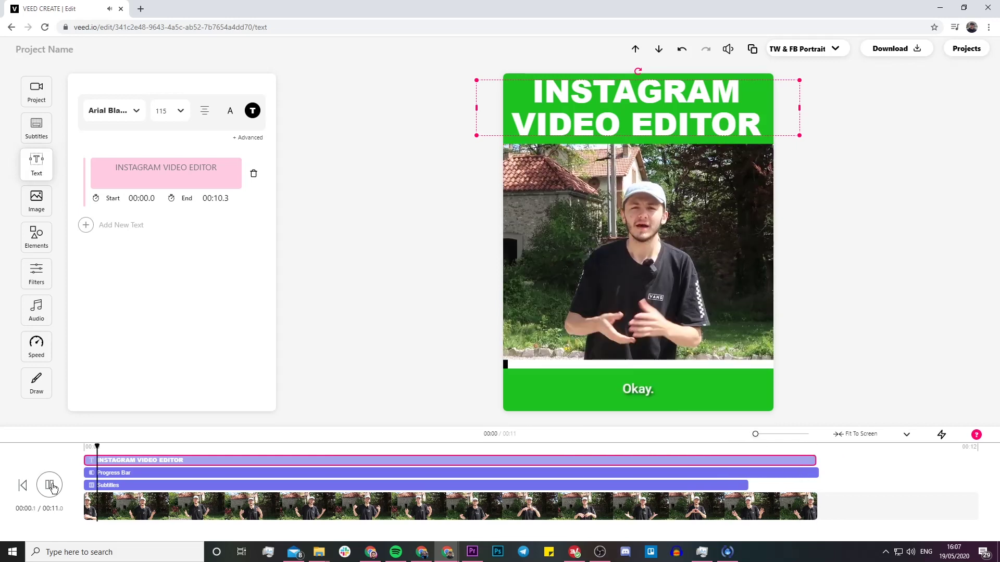
pyautogui.click(215, 451)
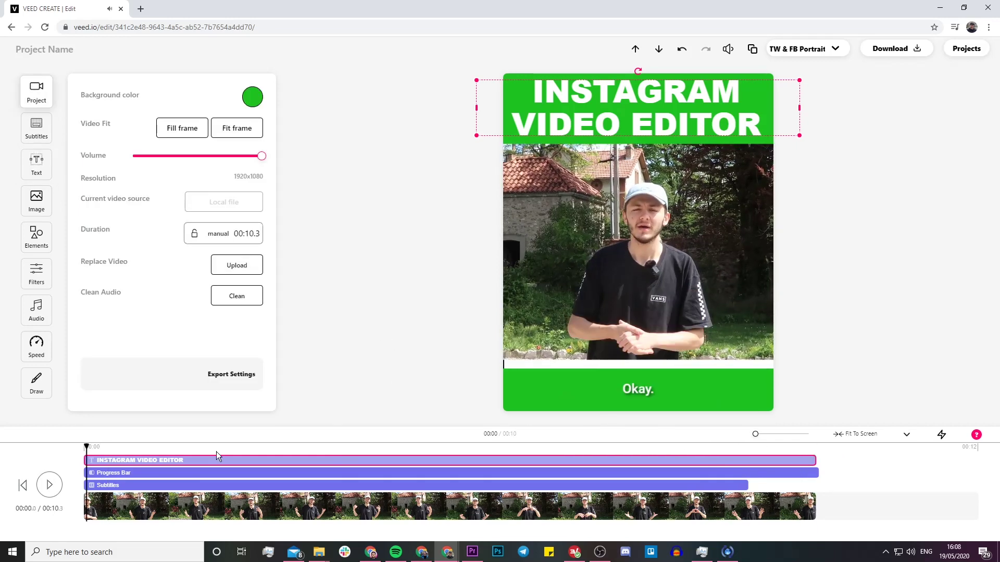
# - Set the progress bar's background colour to white
pyautogui.click(510, 364)
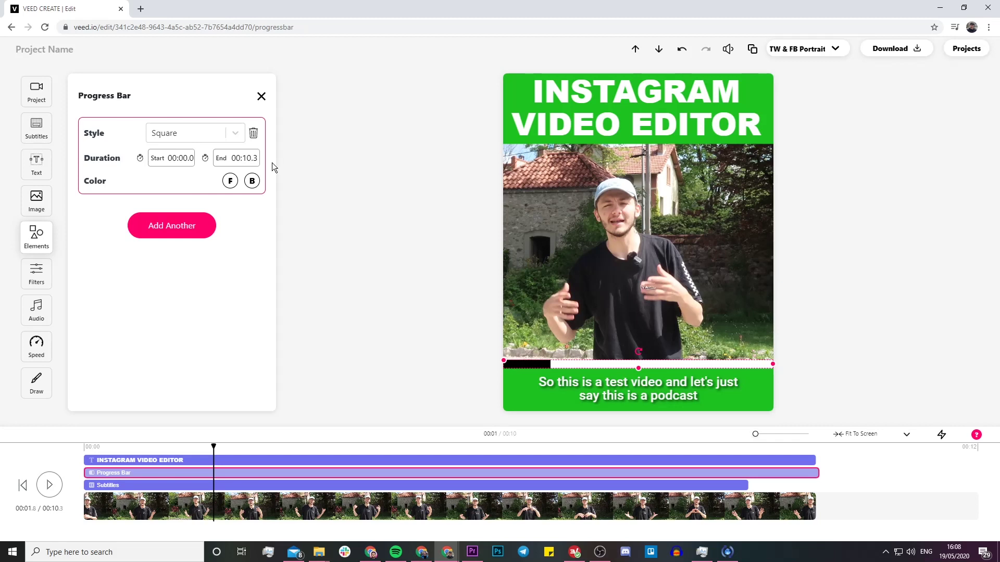
pyautogui.click(252, 181)
pyautogui.scroll(-1, 213, 275)
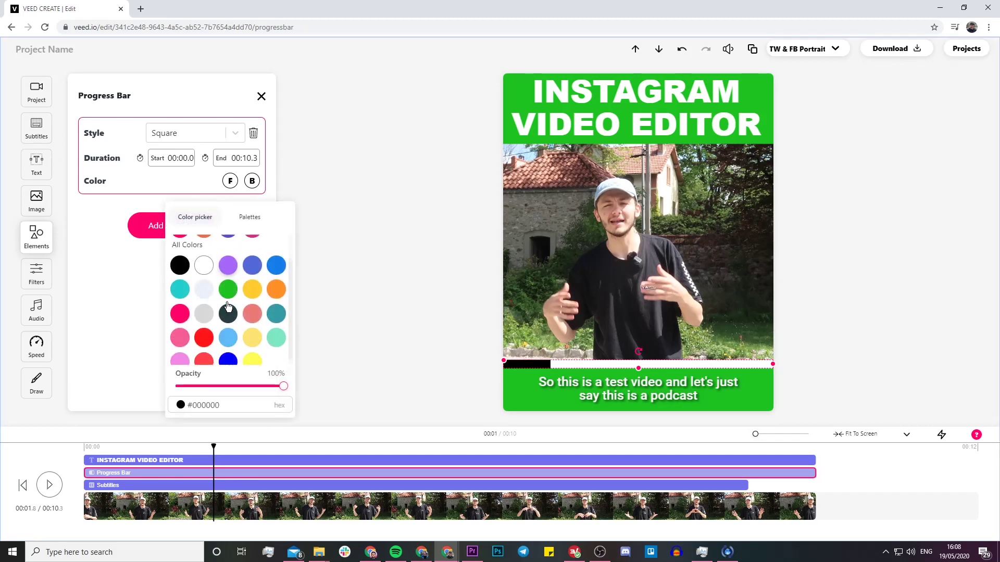
pyautogui.click(204, 261)
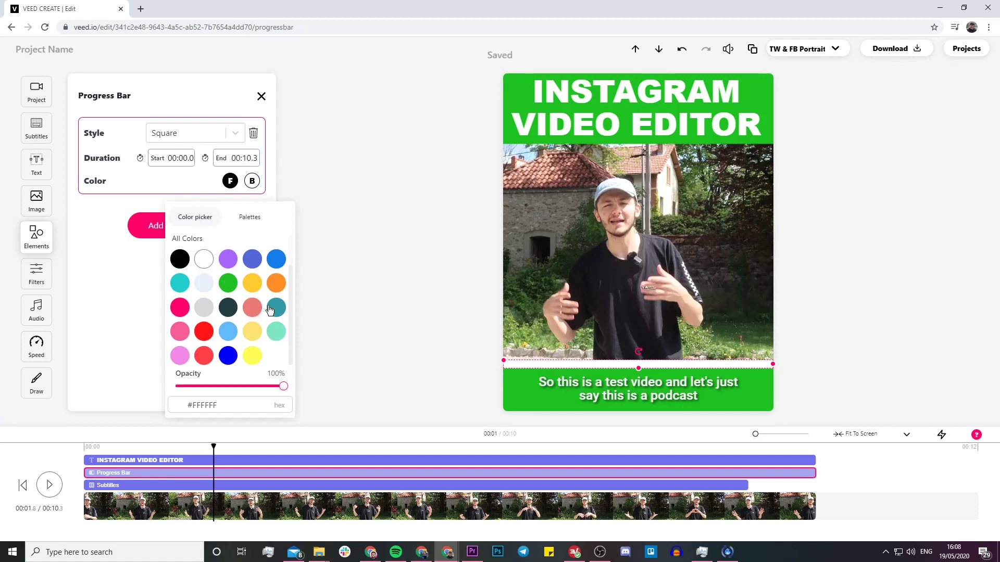
pyautogui.click(252, 183)
pyautogui.scroll(-1, 249, 307)
pyautogui.click(252, 285)
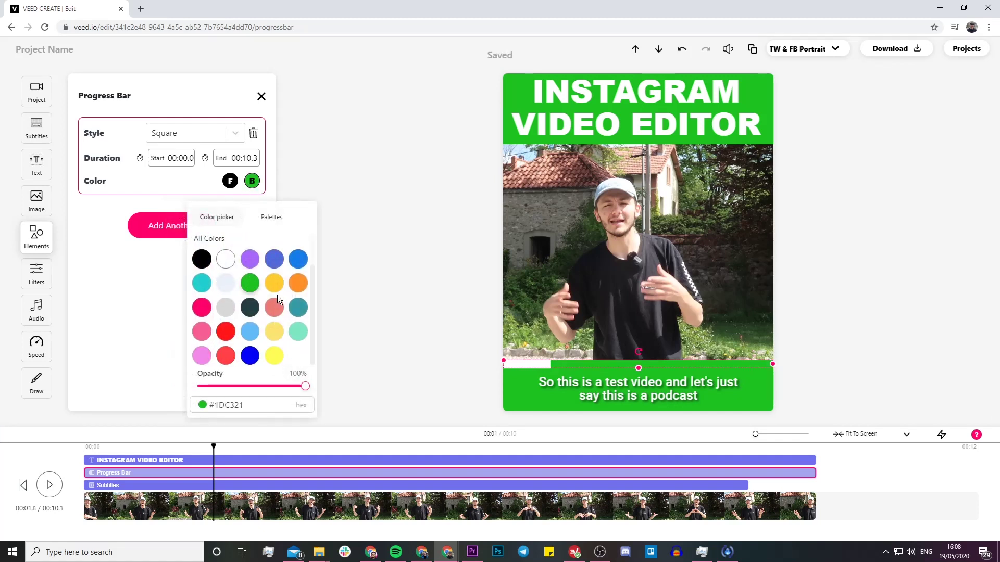
pyautogui.click(226, 259)
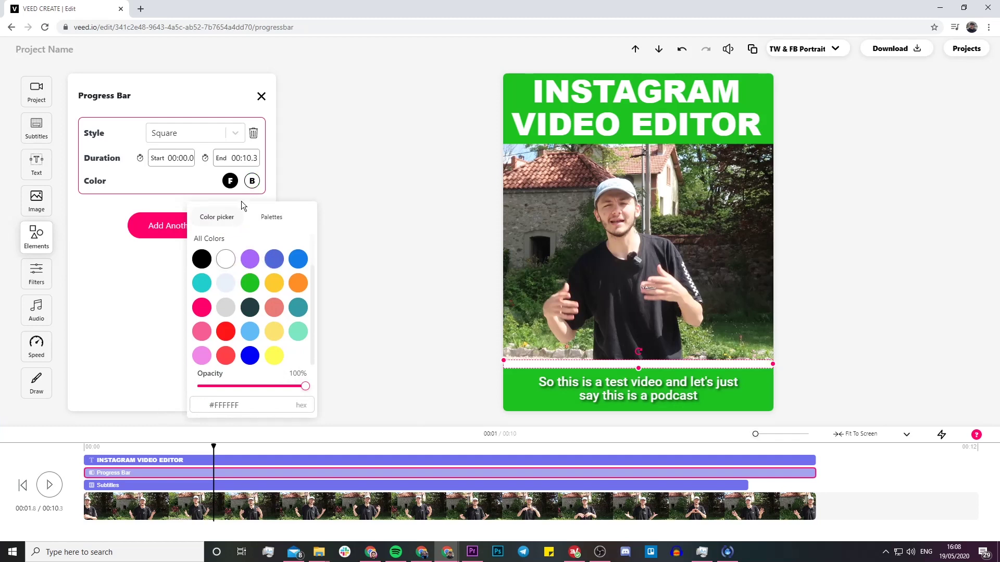
# - Make the progress bar fill green (#1DC321) and preview it playing from the start
pyautogui.click(228, 183)
pyautogui.click(228, 323)
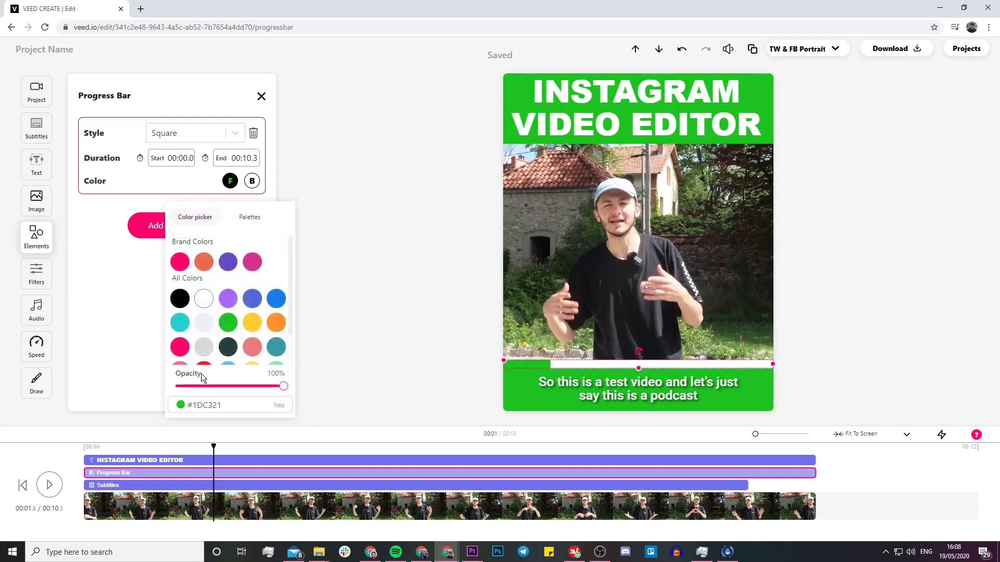
pyautogui.click(93, 447)
pyautogui.click(49, 485)
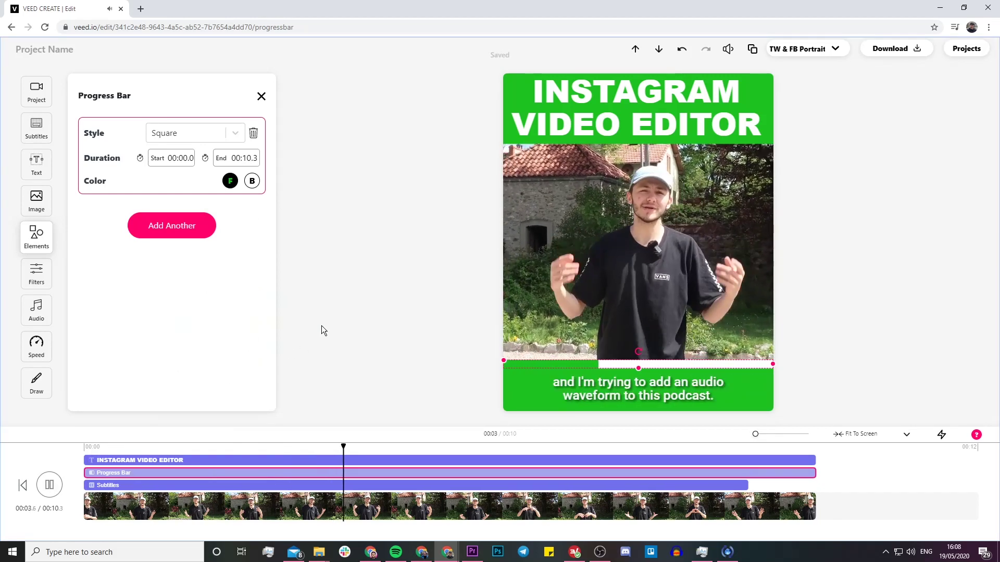
pyautogui.click(50, 484)
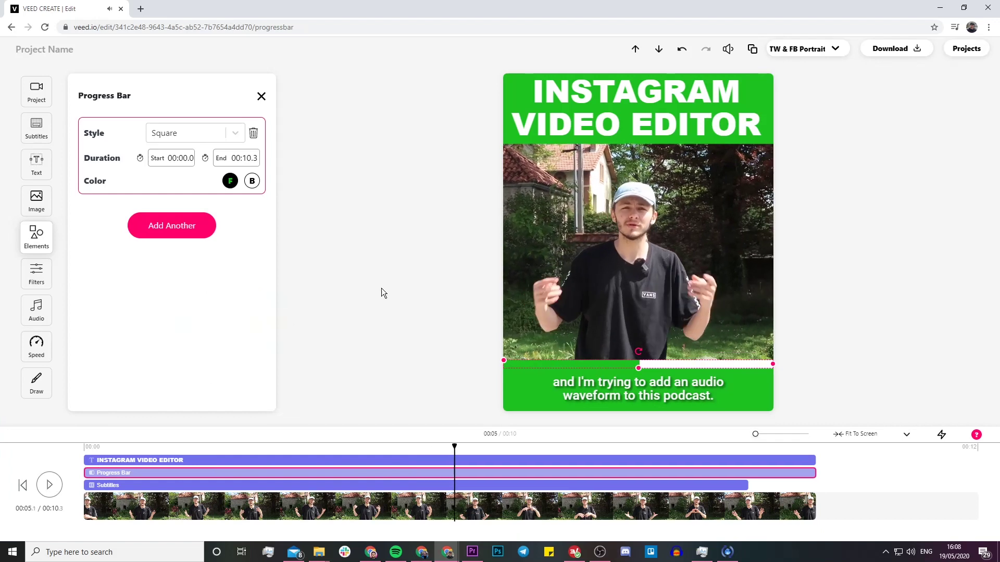
# - Switch the canvas to Square format and move the video slightly down in the frame
pyautogui.click(835, 50)
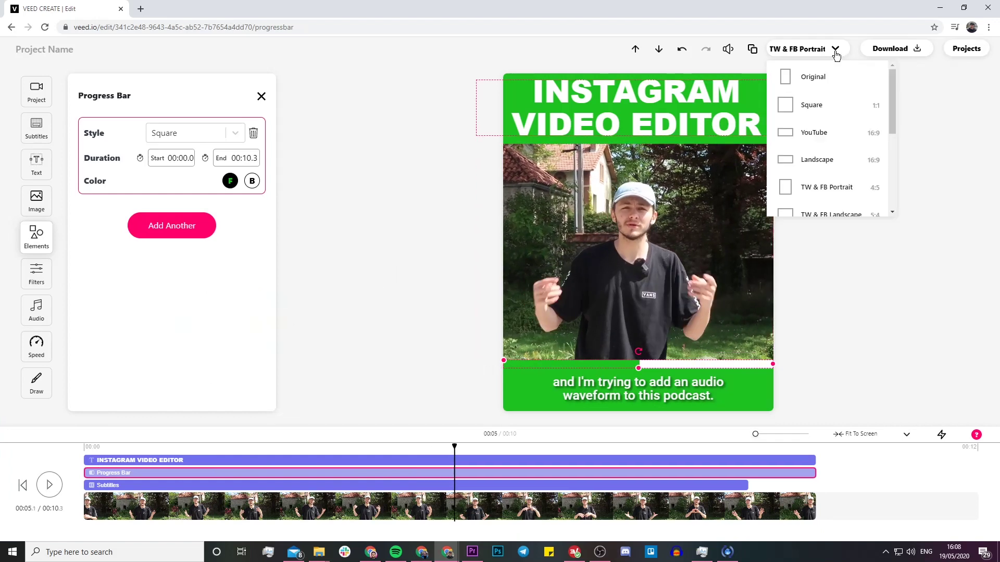
pyautogui.click(835, 102)
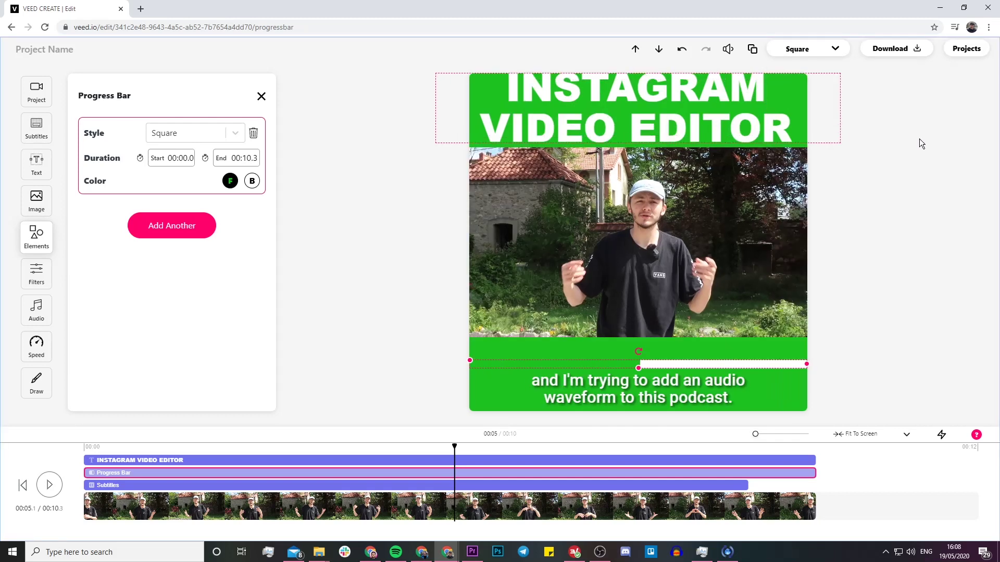
pyautogui.click(659, 84)
pyautogui.click(649, 234)
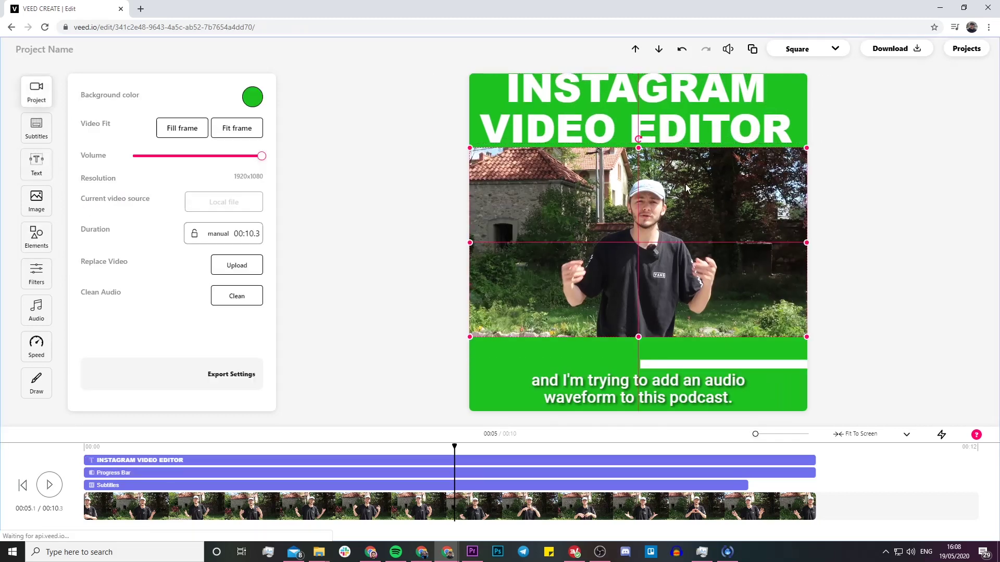
pyautogui.click(632, 364)
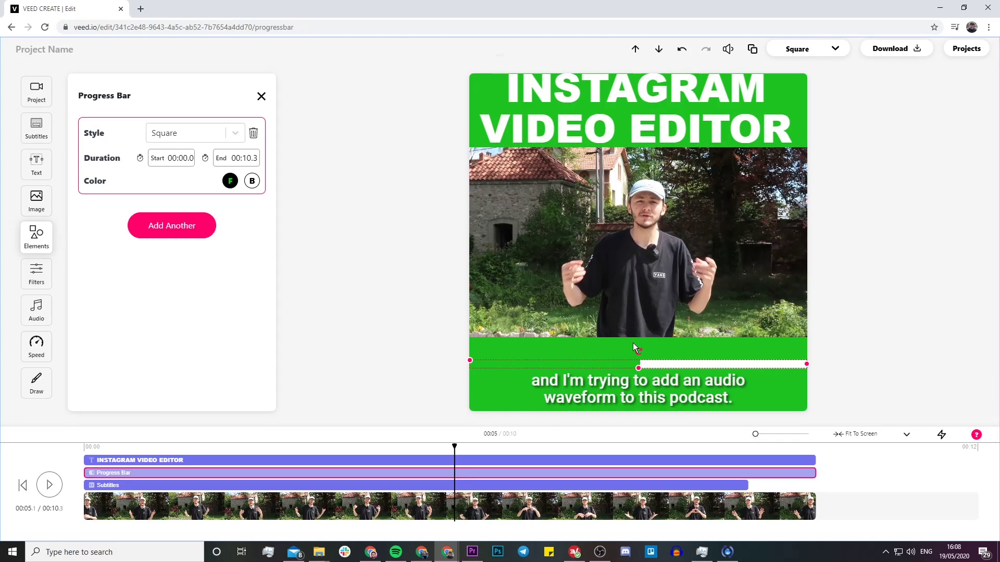
pyautogui.click(633, 319)
pyautogui.moveTo(648, 281); pyautogui.dragTo(649, 291)
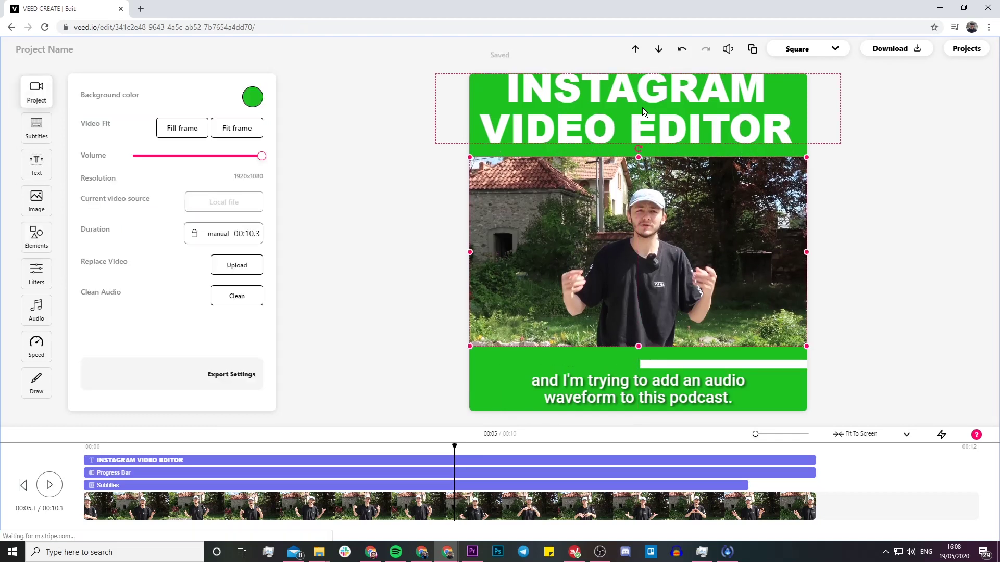
# - Nudge the title down, the progress bar up under the video, and the subtitles up
pyautogui.click(642, 107)
pyautogui.moveTo(654, 95); pyautogui.dragTo(654, 102)
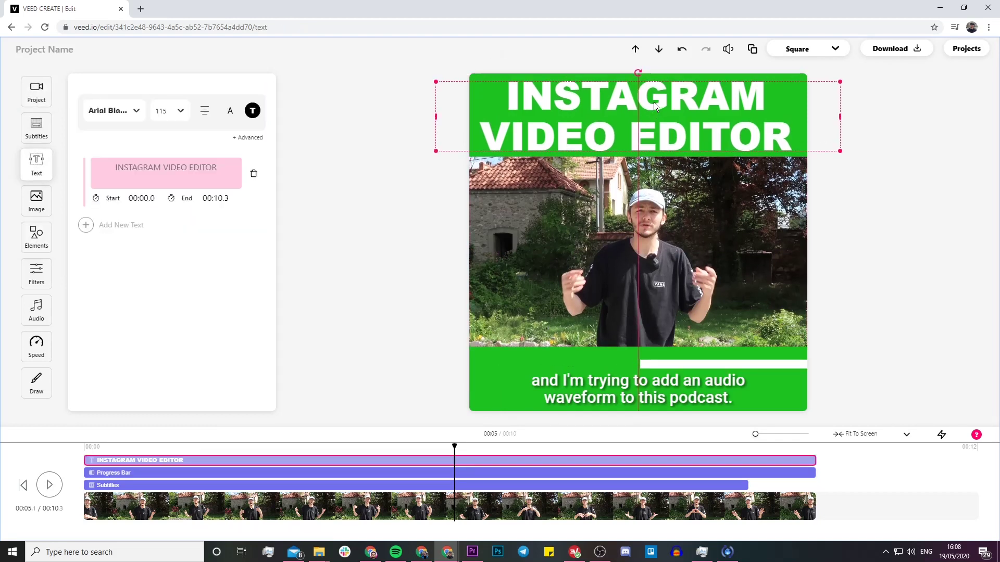
pyautogui.click(651, 363)
pyautogui.moveTo(652, 363); pyautogui.dragTo(651, 348)
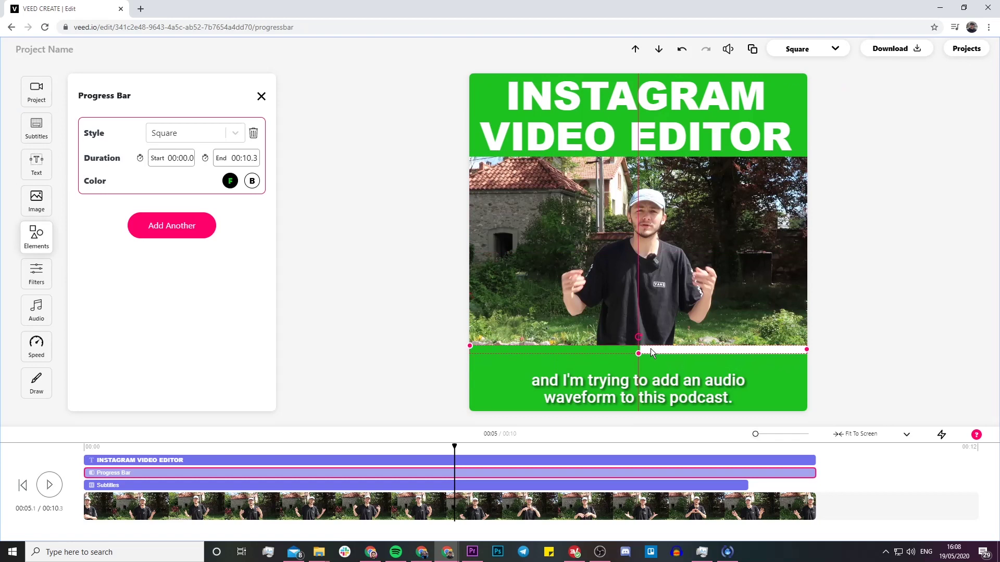
pyautogui.click(623, 387)
pyautogui.moveTo(623, 386); pyautogui.dragTo(623, 375)
# - Play the video from the start to check the square layout, keeping the Square format
pyautogui.click(87, 449)
pyautogui.click(49, 485)
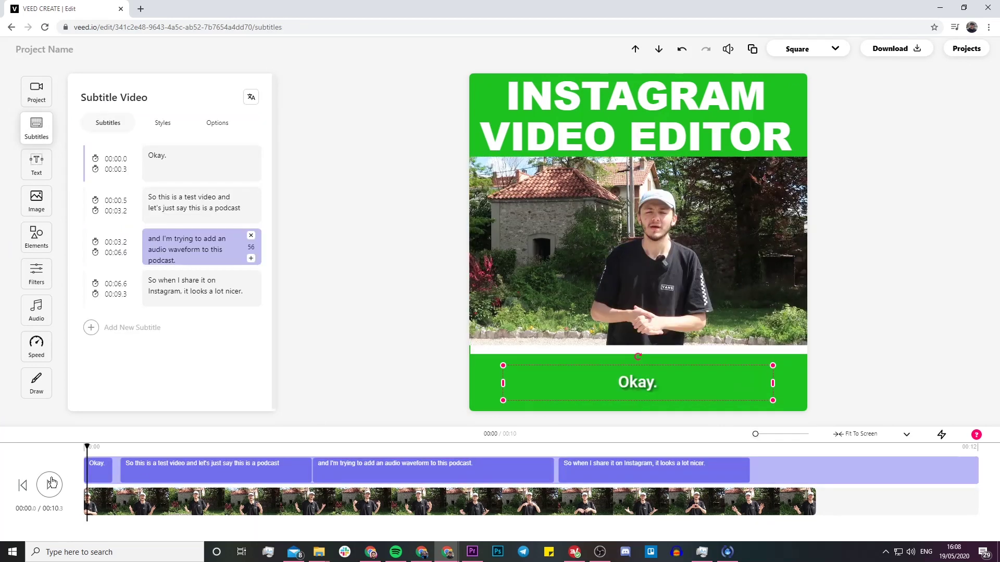
pyautogui.click(51, 482)
pyautogui.click(825, 53)
pyautogui.click(945, 82)
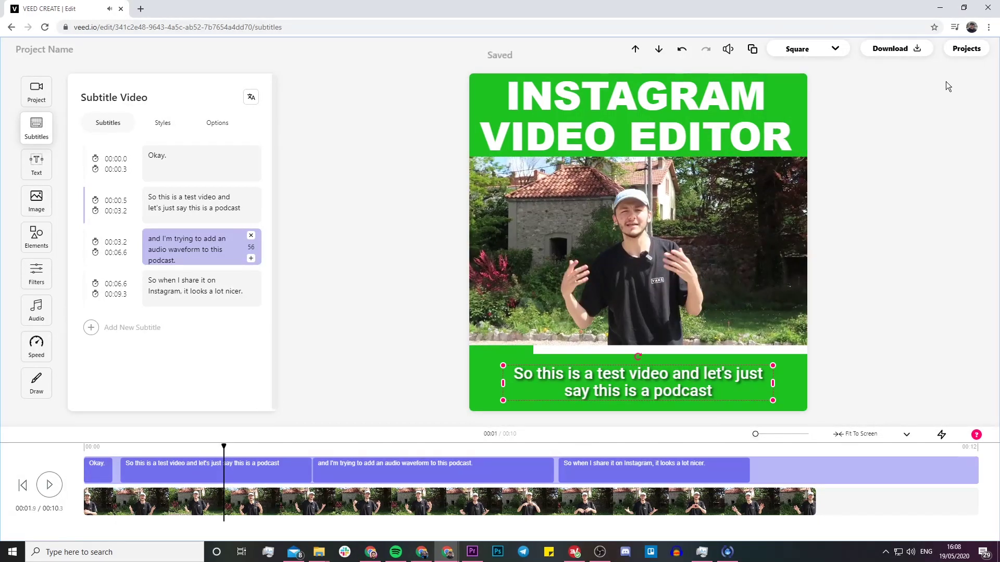